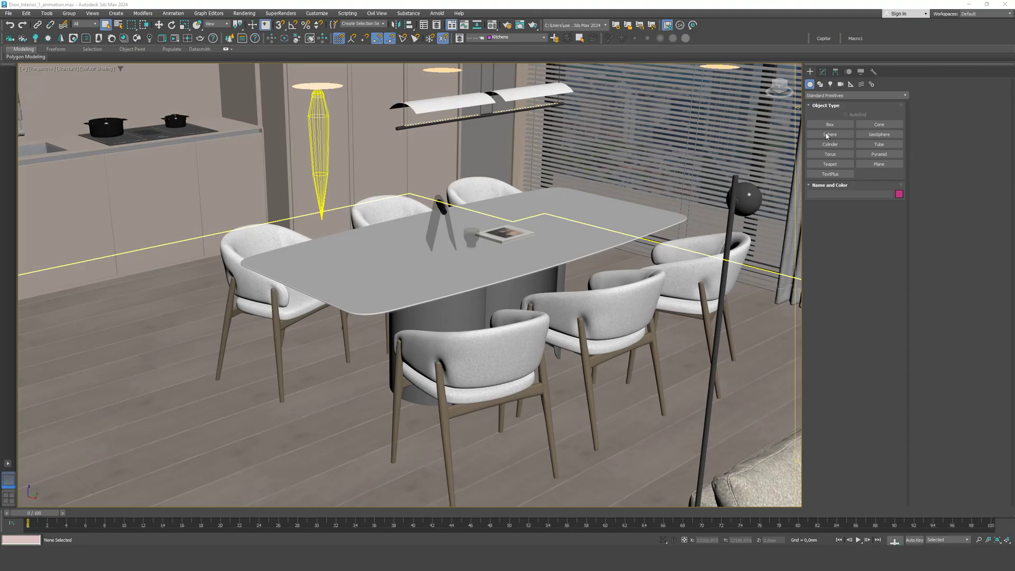
Draw a thin flat box about 30 mm high on the open floor beside the dining table
middle_click_drag(410, 285, 531, 232, "alt")
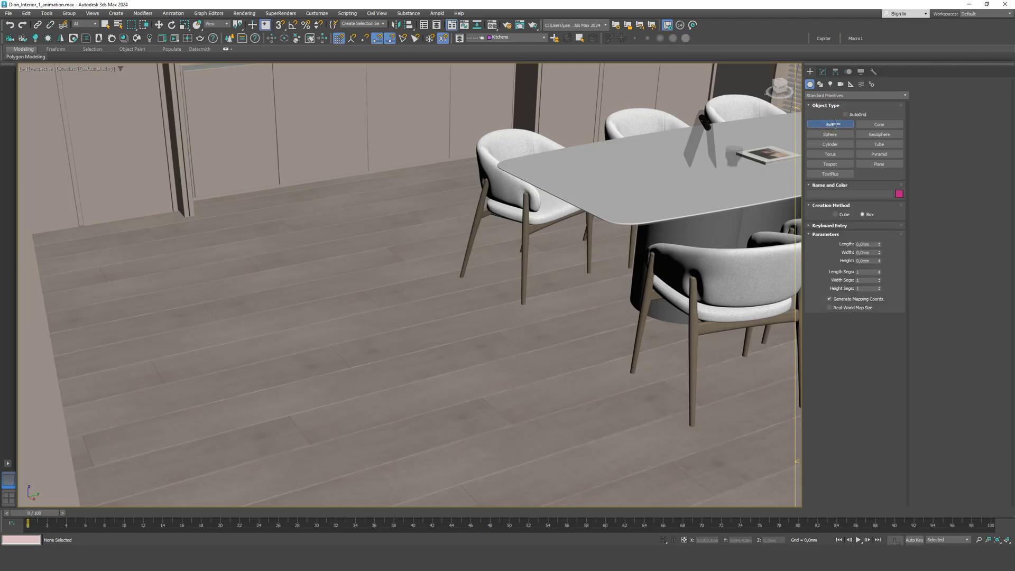
left_click_drag(317, 286, 648, 423)
left_click(648, 423)
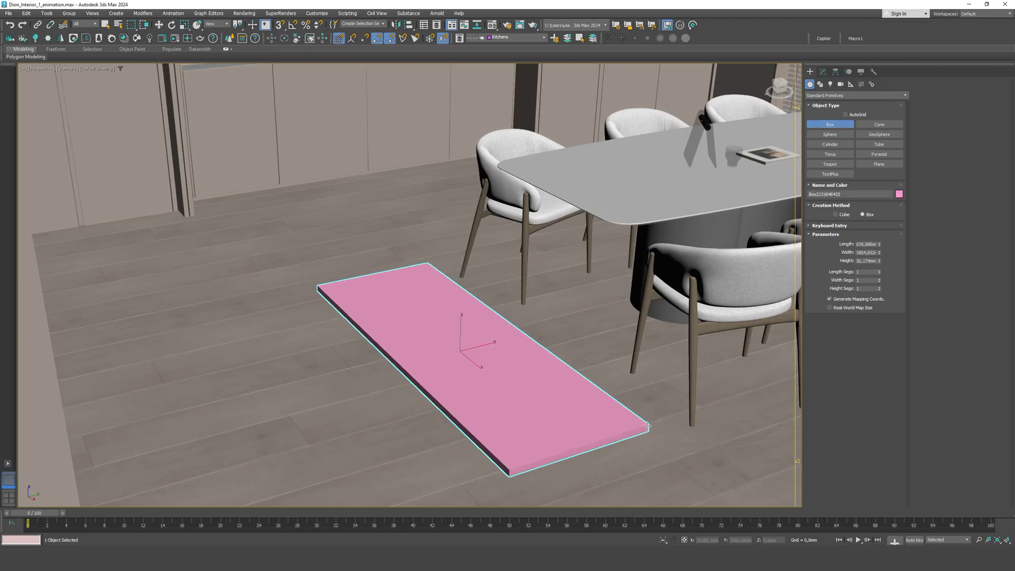
Set the box's height to 40 mm, its width to 1800 mm and its length to 900 mm
left_click(871, 260)
type("40")
key("Return")
left_click(867, 253)
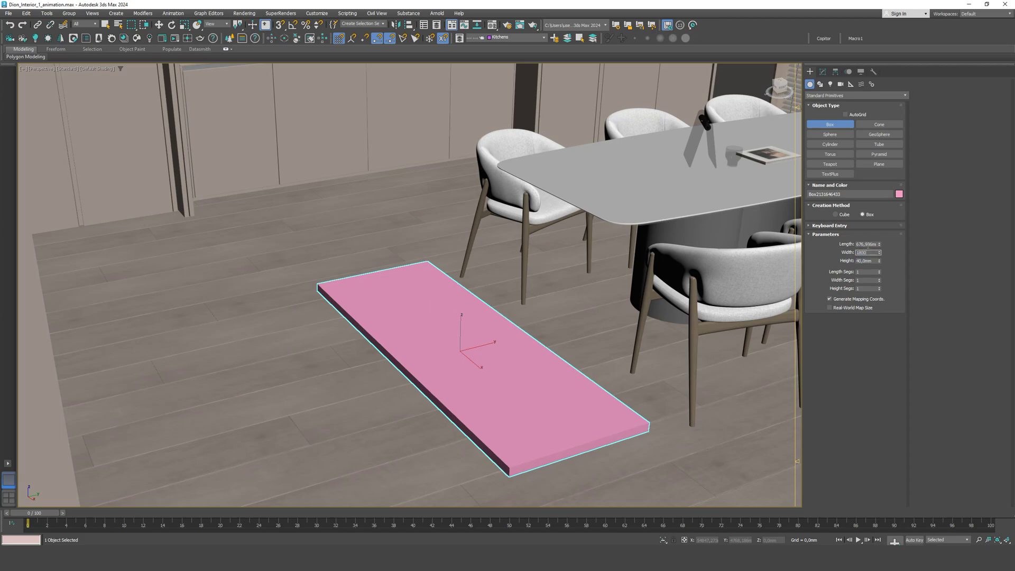
type("1800")
left_click(865, 244)
type("900")
key("Return")
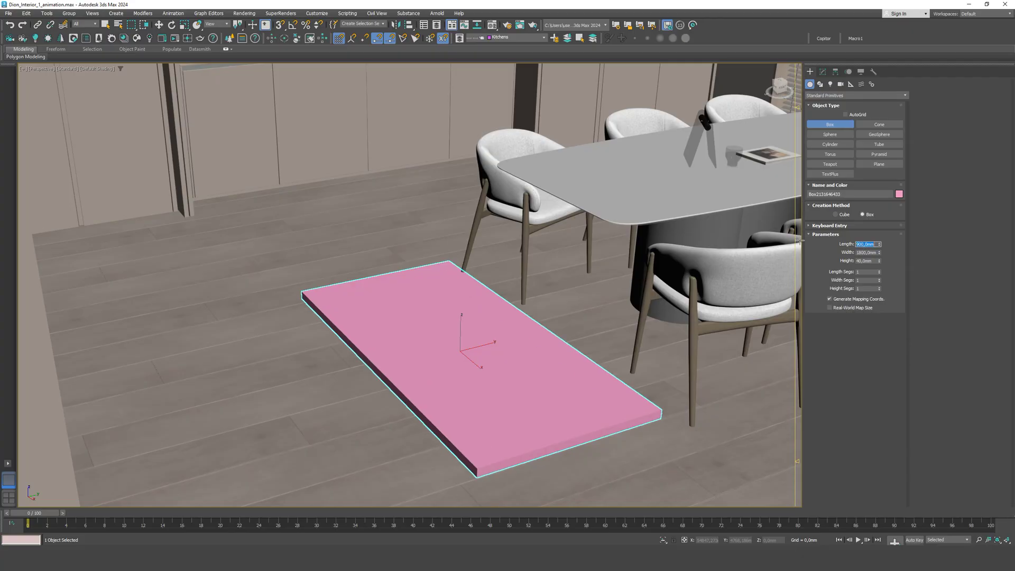
Raise the box to about 450 mm above the floor and assign it the Wood_chair material
key("w")
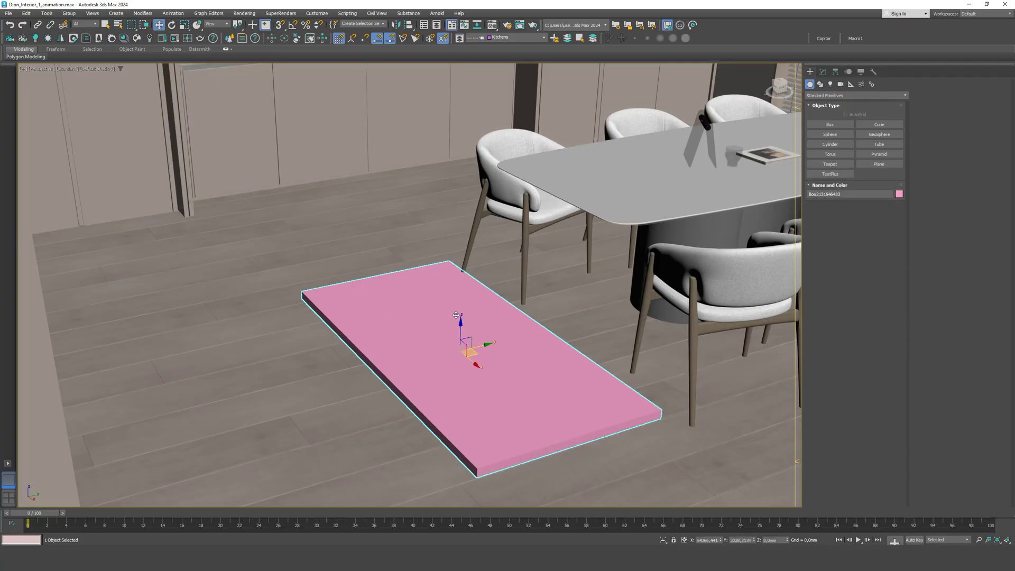
left_click_drag(458, 319, 463, 235)
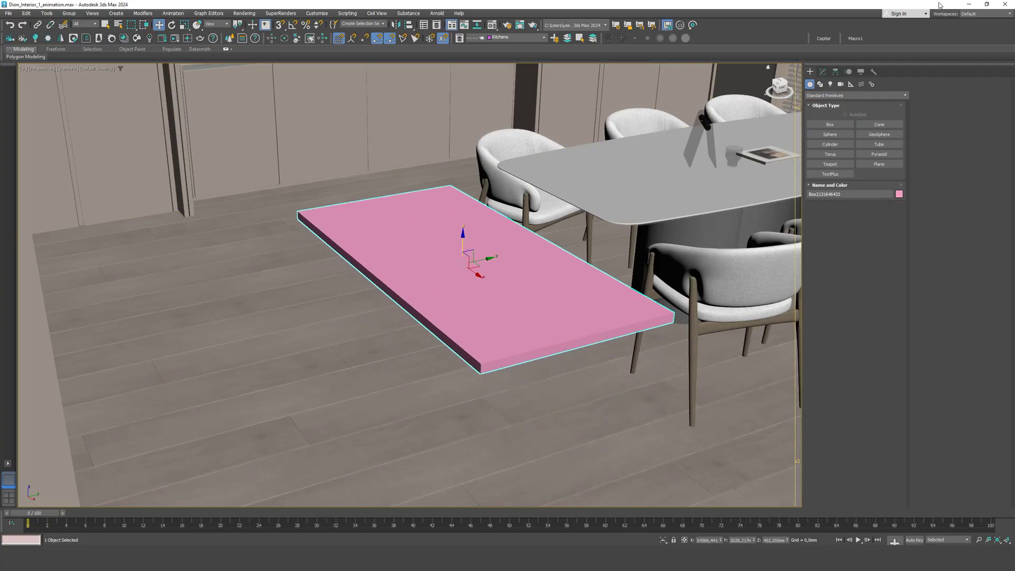
left_click(491, 25)
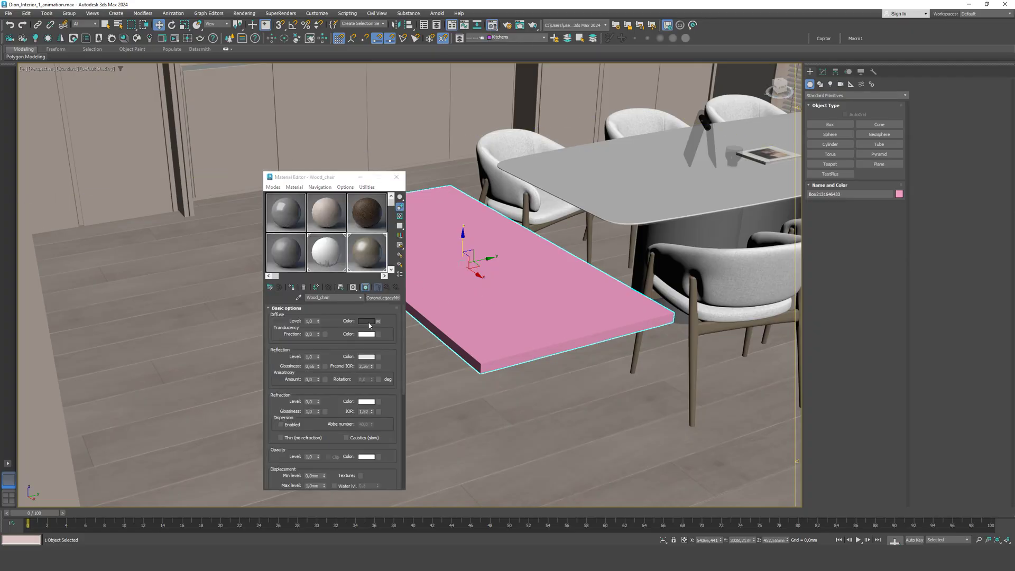
left_click(291, 287)
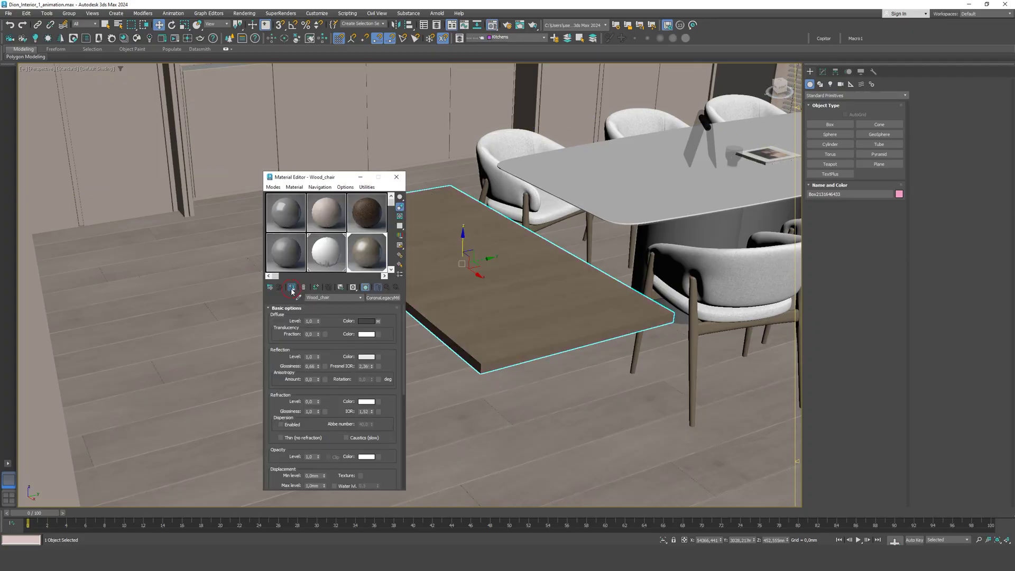
left_click(360, 177)
Add a UVW Map modifier to the wooden box and set its mapping type to Box
scroll(480, 360, "up", 5)
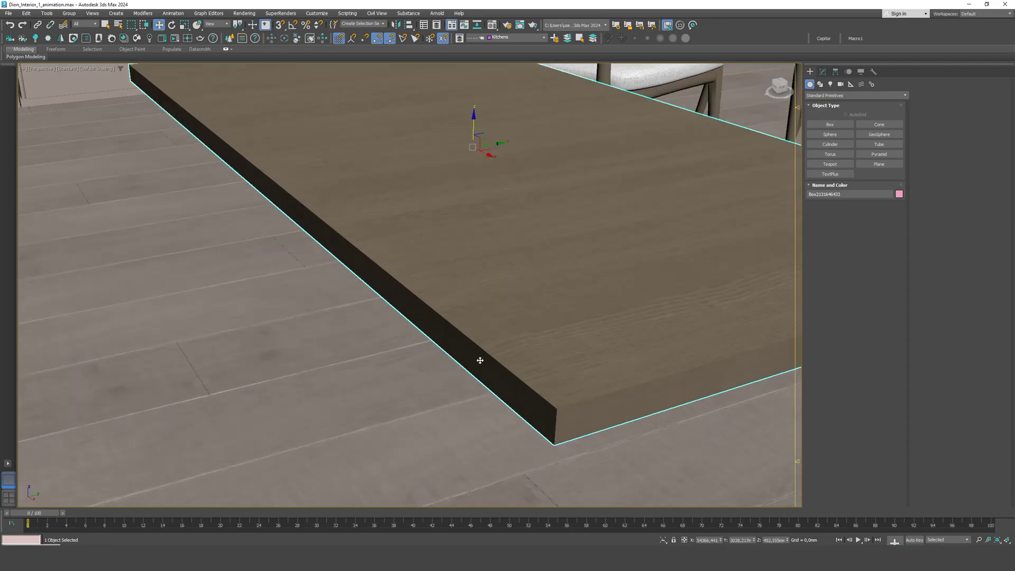
left_click_drag(782, 87, 717, 154)
middle_click_drag(609, 230, 579, 238)
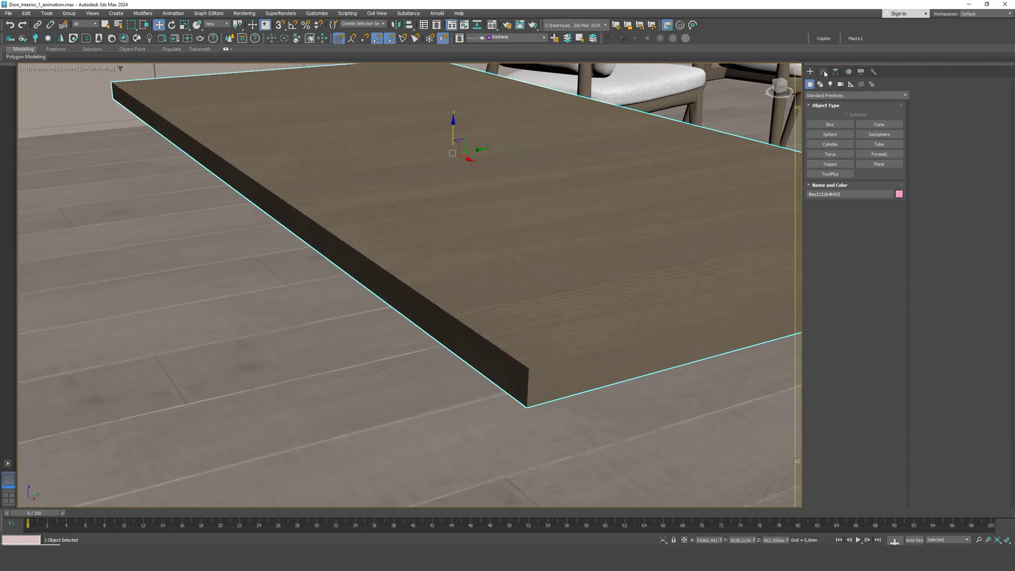
left_click(823, 73)
left_click(882, 131)
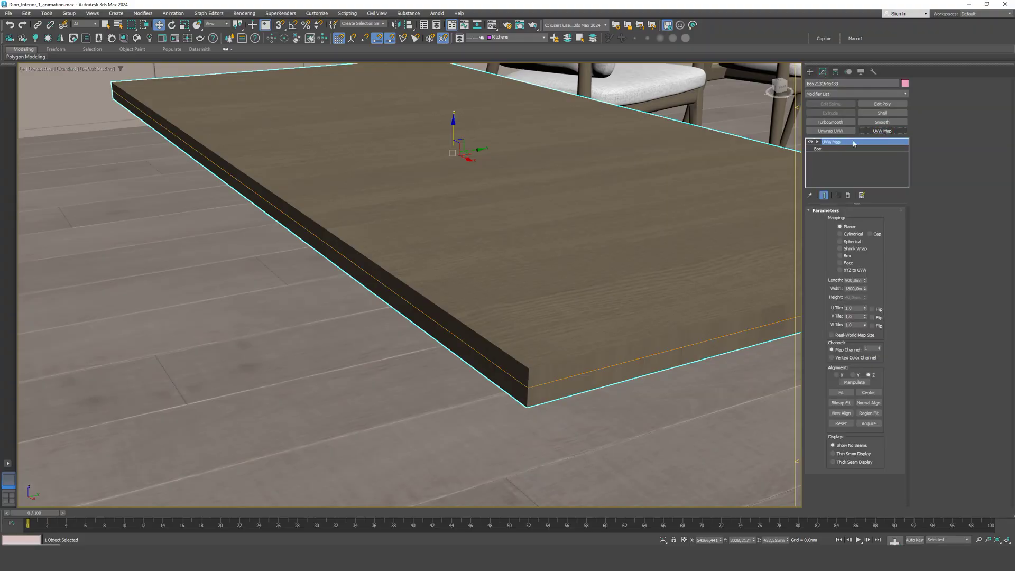
left_click(840, 256)
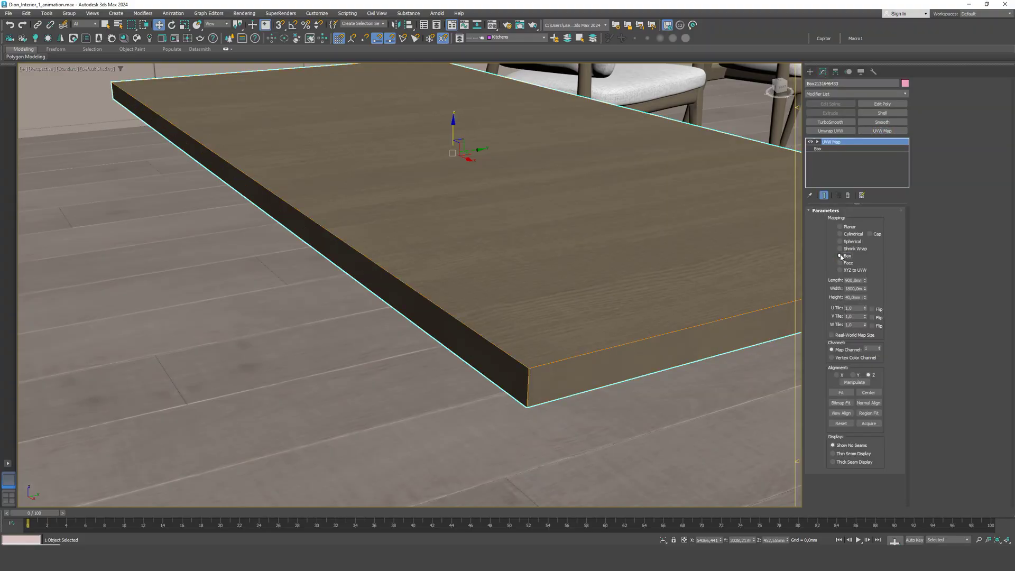
Set the length, width and height of the UVW Map gizmo to 1000 mm each
double_click(849, 280)
type("1")
key("Return")
double_click(846, 291)
key("Return")
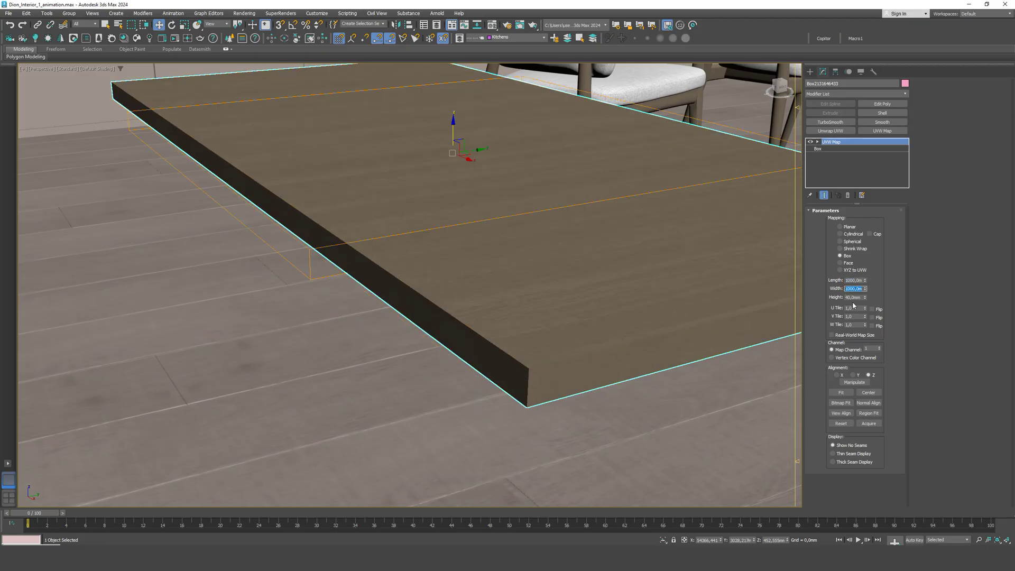
double_click(852, 297)
key("Return")
Try the Y and X alignments for the mapping and compare the wood grain along the slab's edges
middle_click_drag(577, 338, 485, 347)
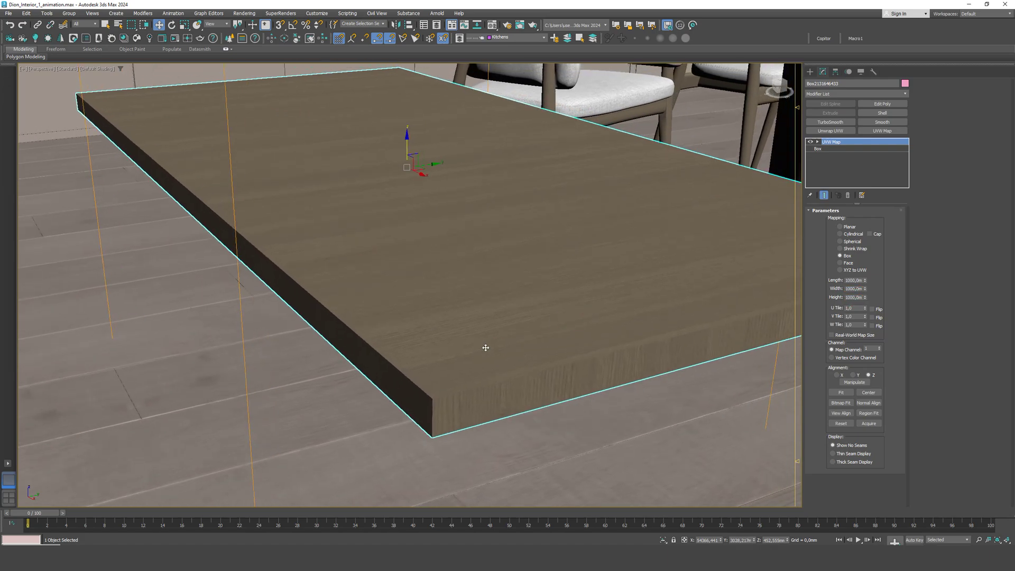
mouse_move(784, 83)
left_mouse_down()
mouse_move(782, 100)
mouse_move(790, 80)
mouse_move(775, 90)
left_mouse_up()
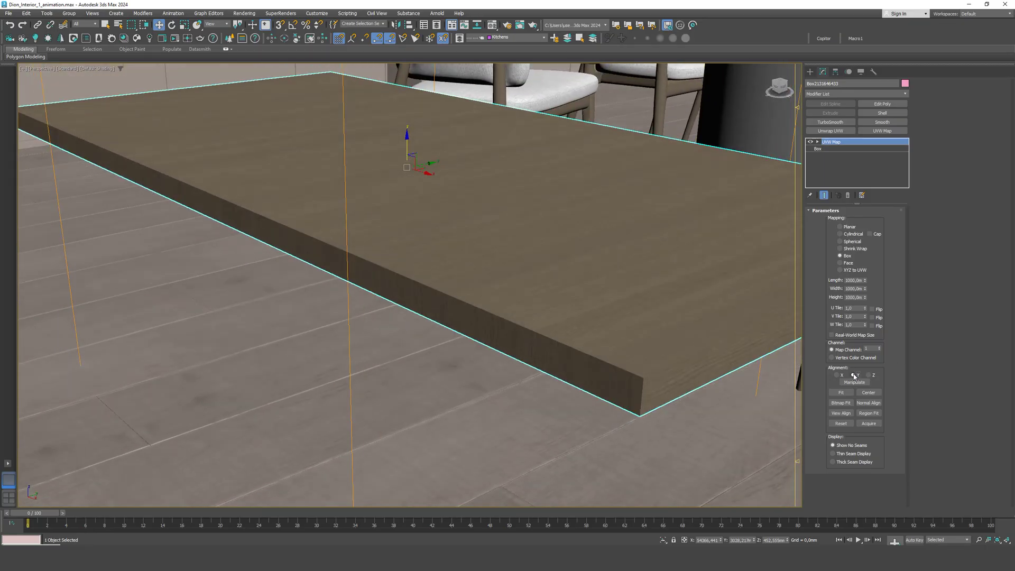
middle_click_drag(641, 319, 588, 331)
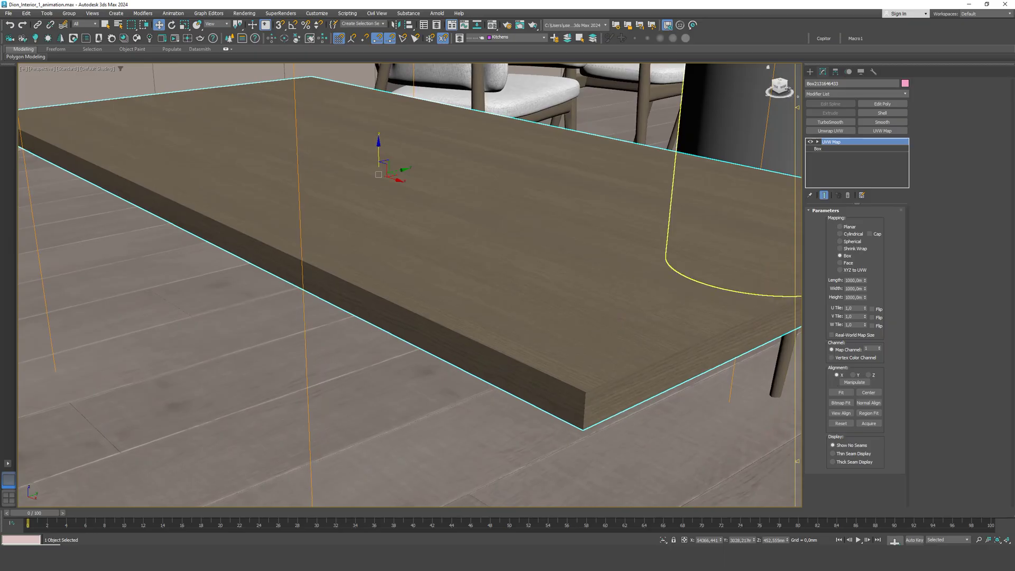
left_click_drag(782, 86, 786, 73)
middle_click_drag(581, 299, 554, 342, "alt")
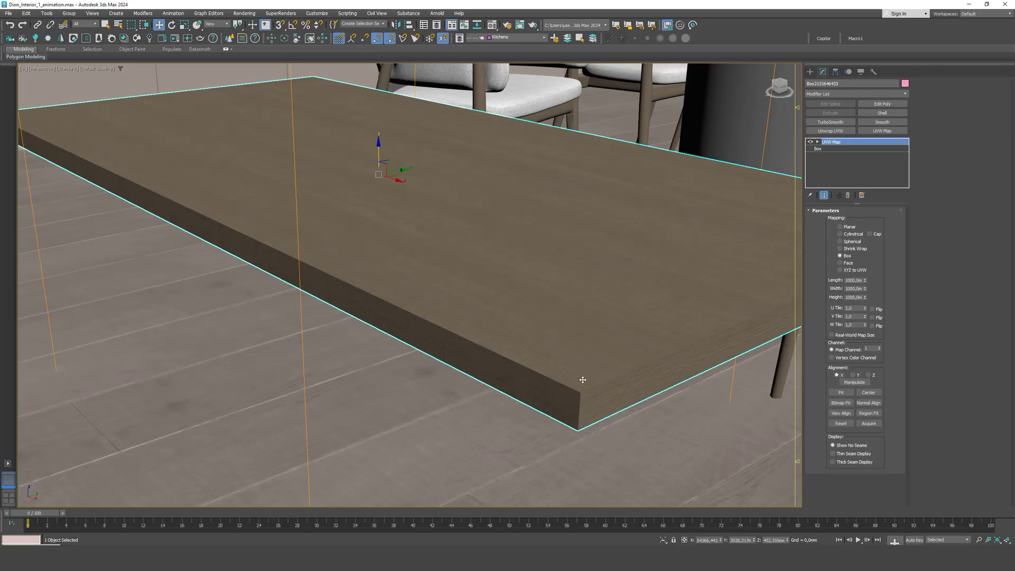
scroll(591, 405, "up", 3)
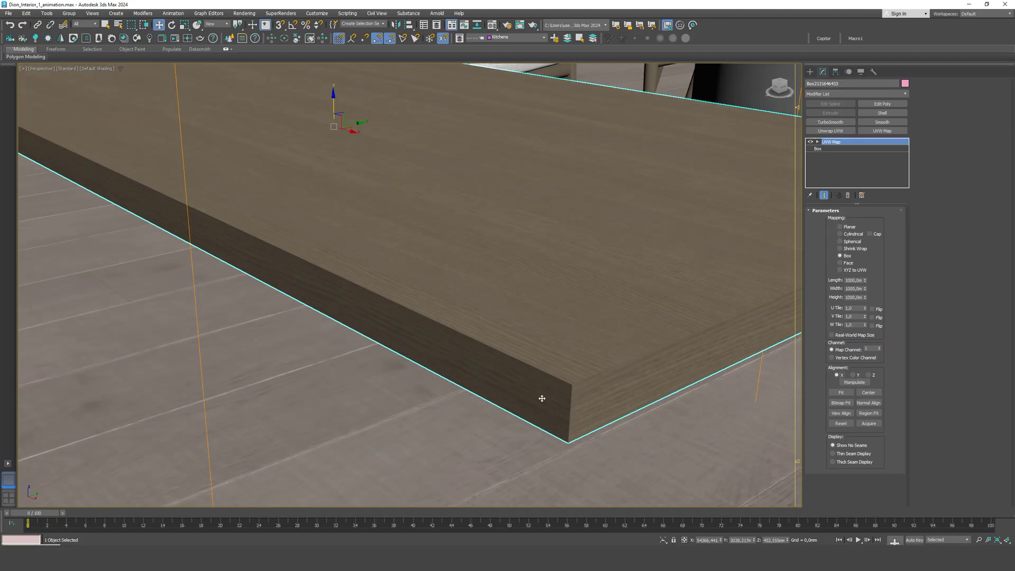
scroll(217, 257, "down", 3)
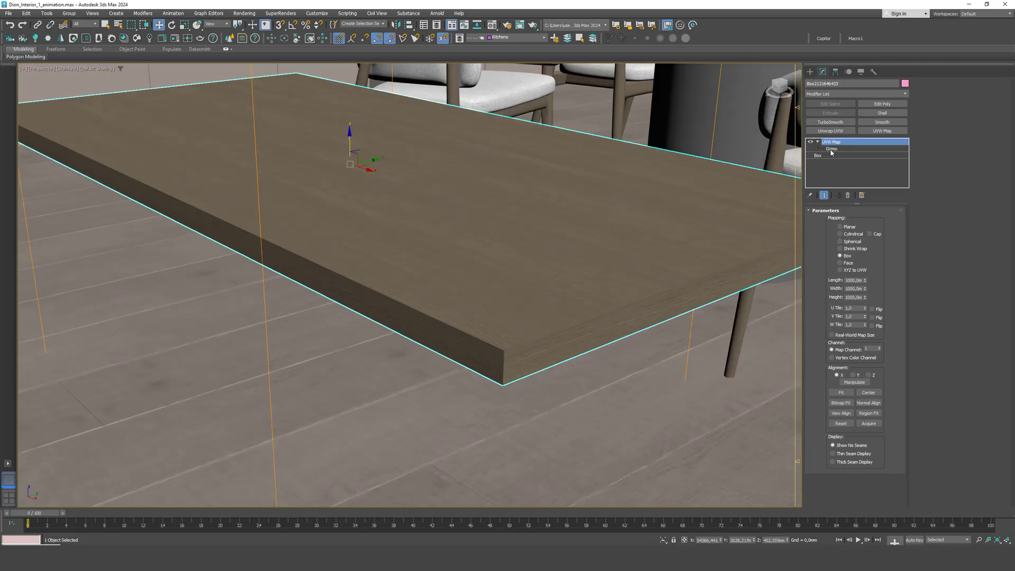
Rotate the UVW Map gizmo about its vertical axis with angle snap on, and set the mapping alignment to Z
key("1")
left_click(172, 24)
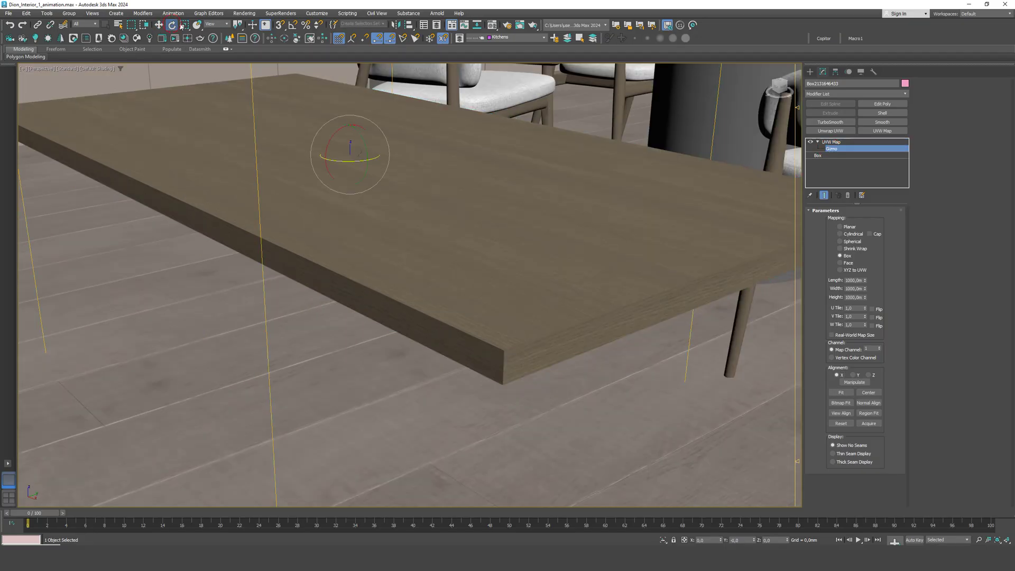
left_click(292, 25)
left_click_drag(350, 158, 377, 169)
left_click(869, 376)
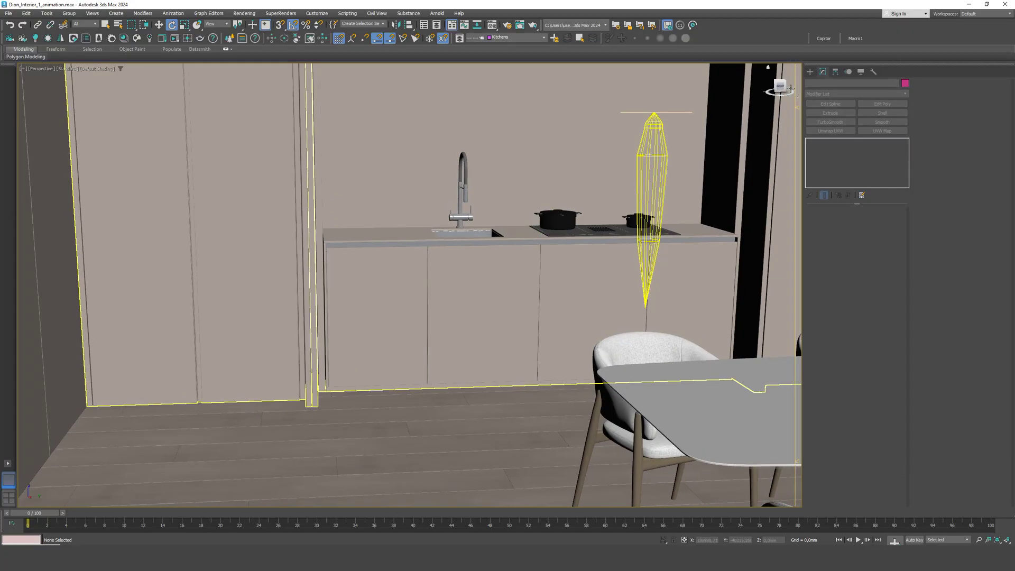
Open the kitchen wall group and the nested group inside it, and select the kitchen cabinet object
middle_click_drag(516, 238, 522, 236, "alt")
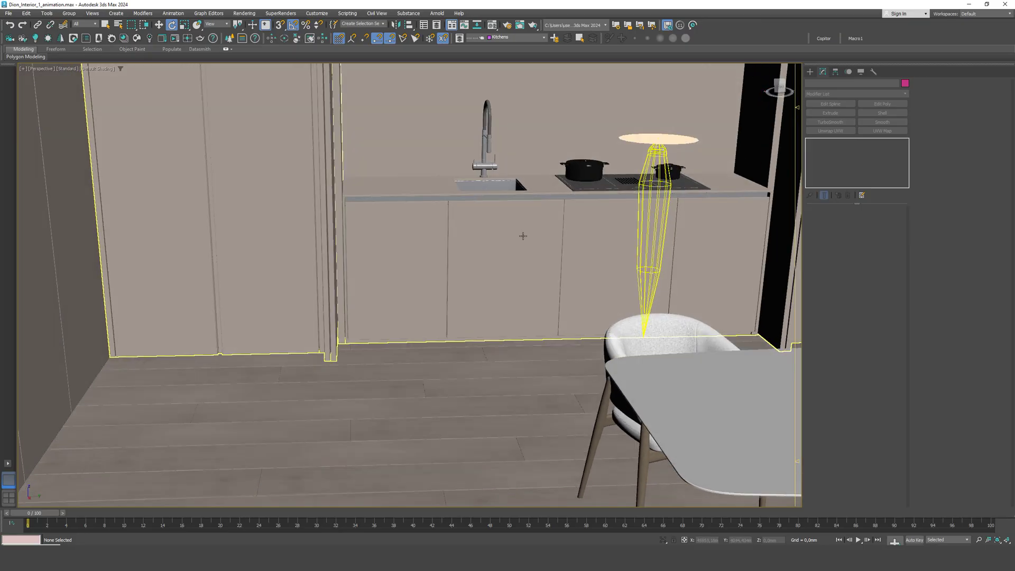
left_click(69, 13)
left_click(90, 45)
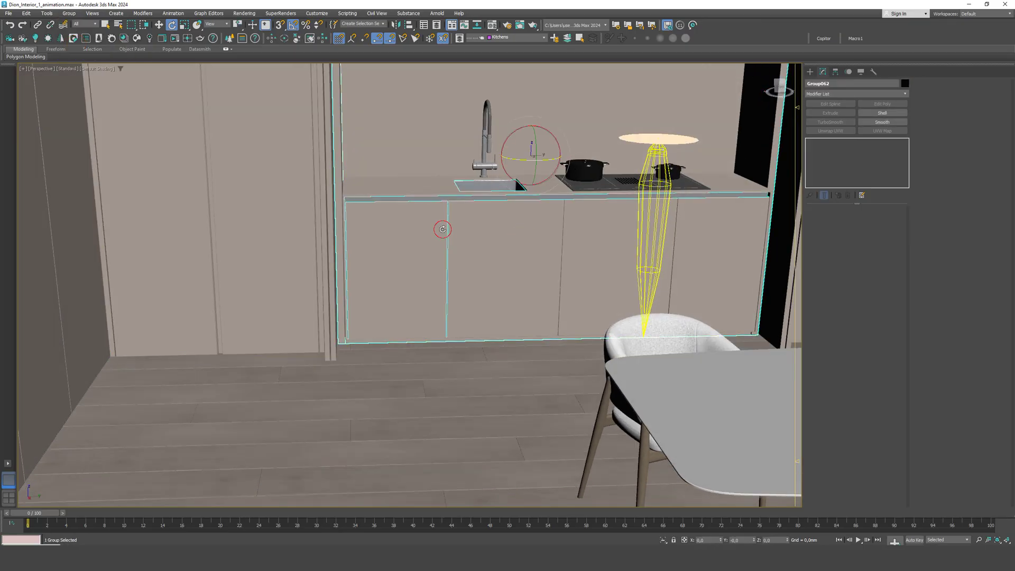
left_click(69, 13)
left_click(90, 50)
left_click(430, 232)
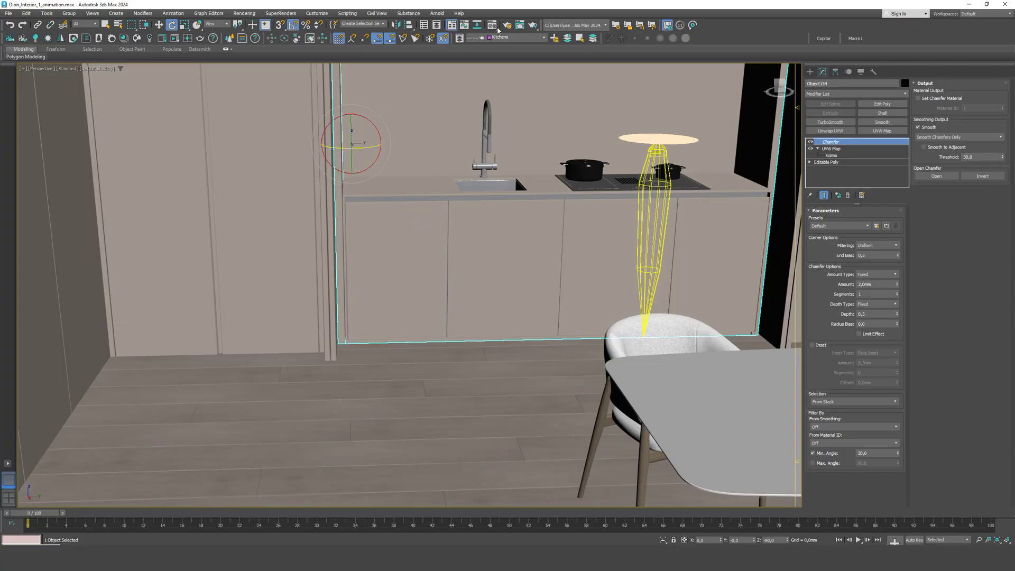
Assign the Wood_chair material to the kitchen cabinet object and put the Material Editor away
left_click(492, 26)
left_click(291, 288)
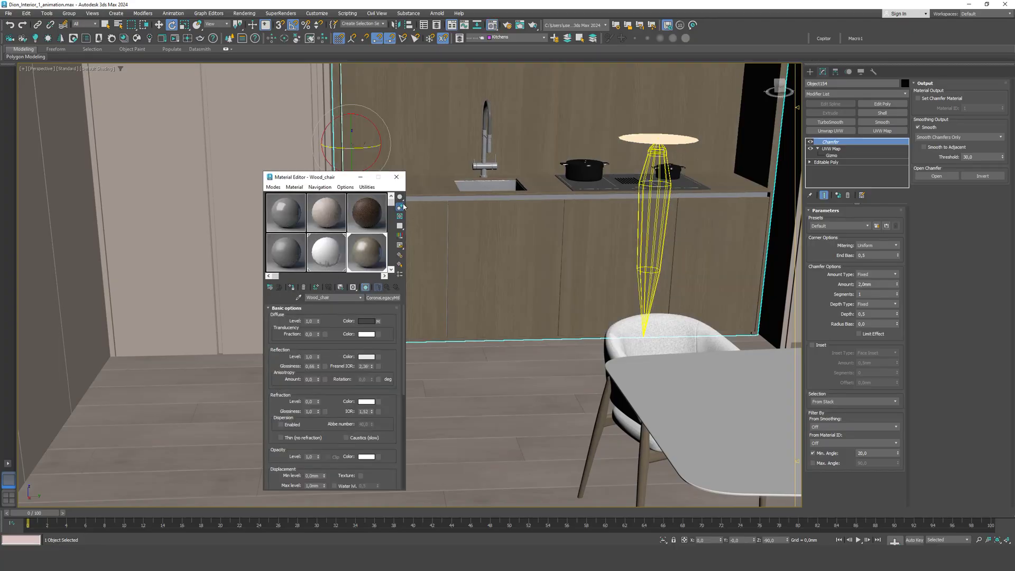
left_click(359, 179)
left_click(359, 178)
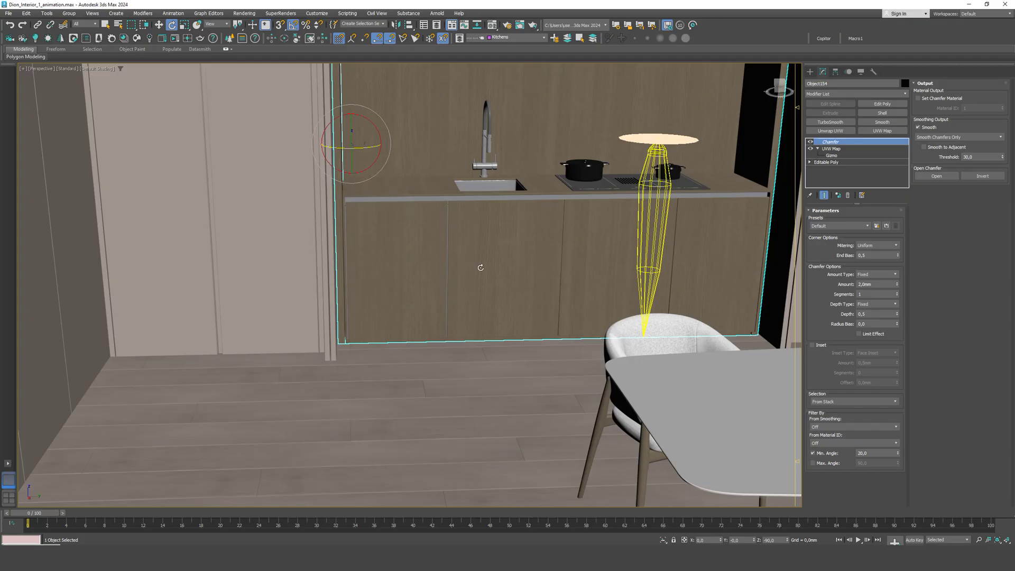
Examine the wood grain direction on the cabinet fronts, countertop, side panel and the area around the sink
middle_click_drag(712, 230, 650, 249)
scroll(699, 233, "up", 5)
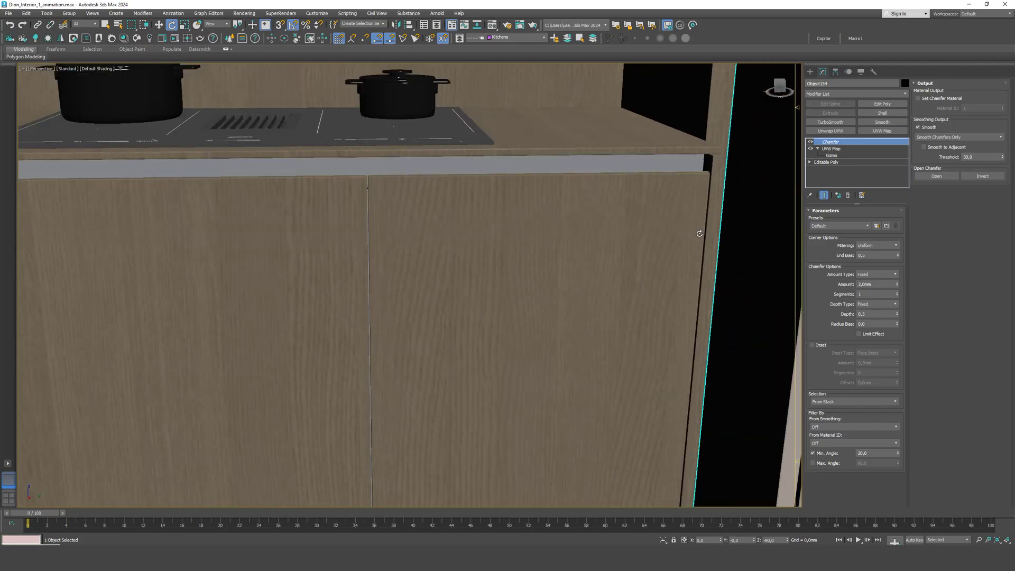
scroll(718, 244, "up", 4)
middle_click_drag(663, 189, 606, 348)
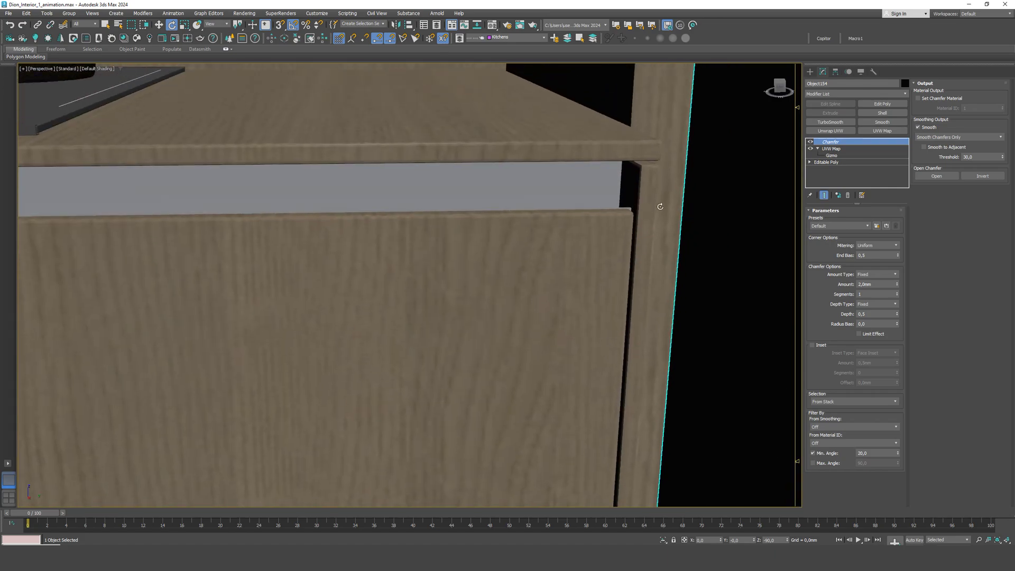
scroll(642, 284, "down", 2)
scroll(632, 215, "down", 2)
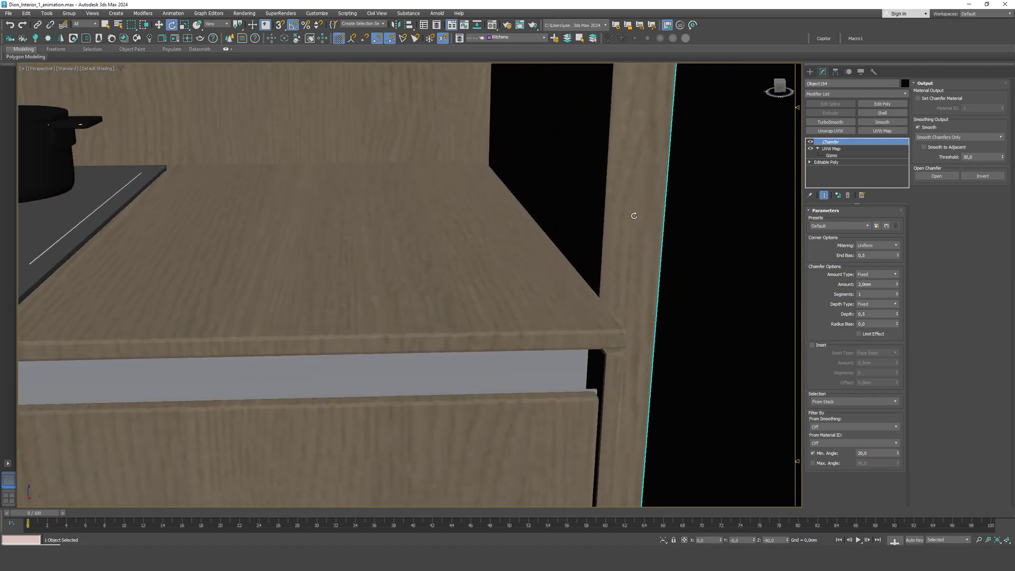
scroll(650, 235, "down", 3)
middle_click_drag(153, 322, 655, 323)
scroll(68, 283, "up", 2)
scroll(231, 228, "down", 5)
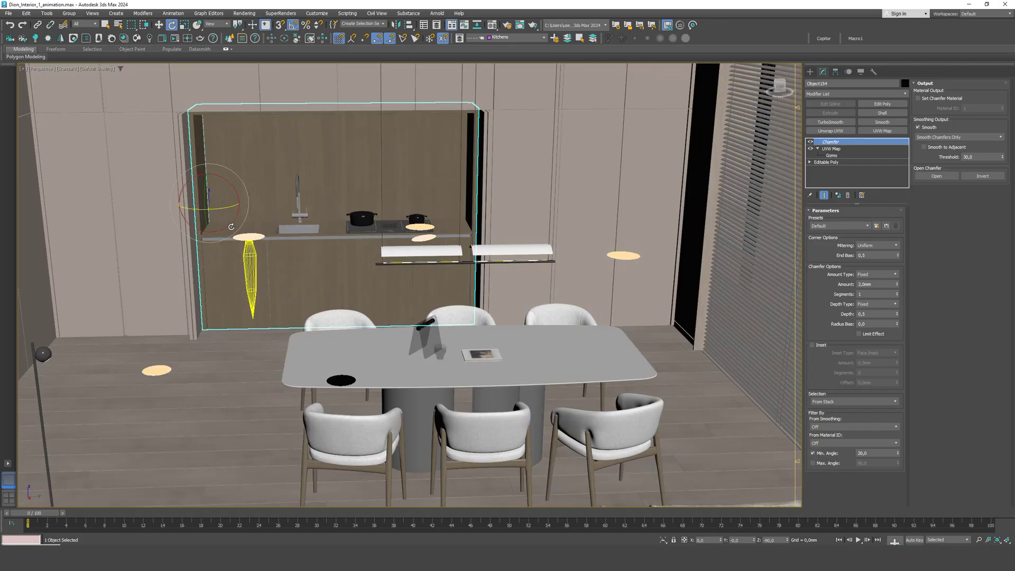
scroll(231, 227, "up", 5)
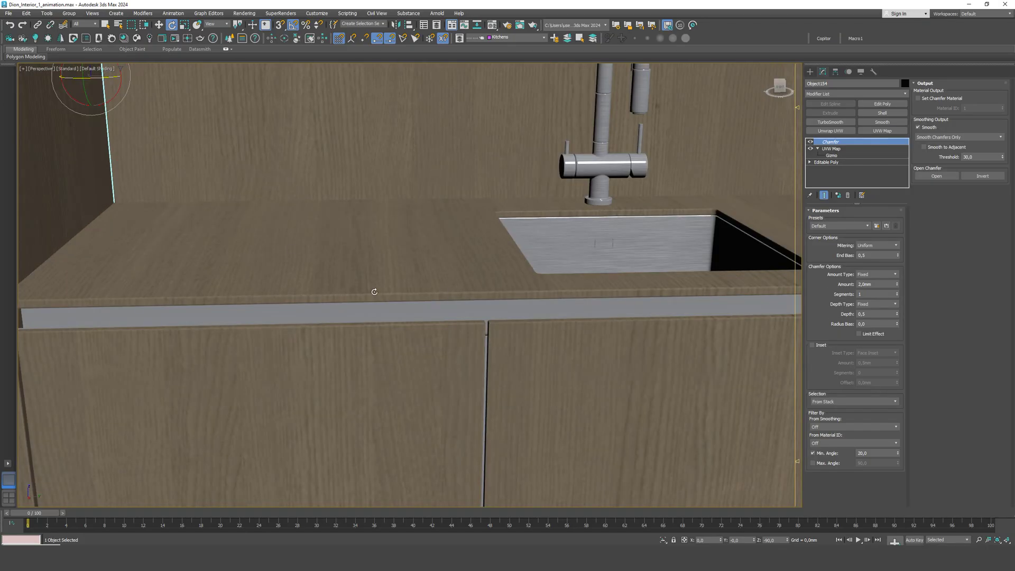
scroll(317, 293, "down", 3)
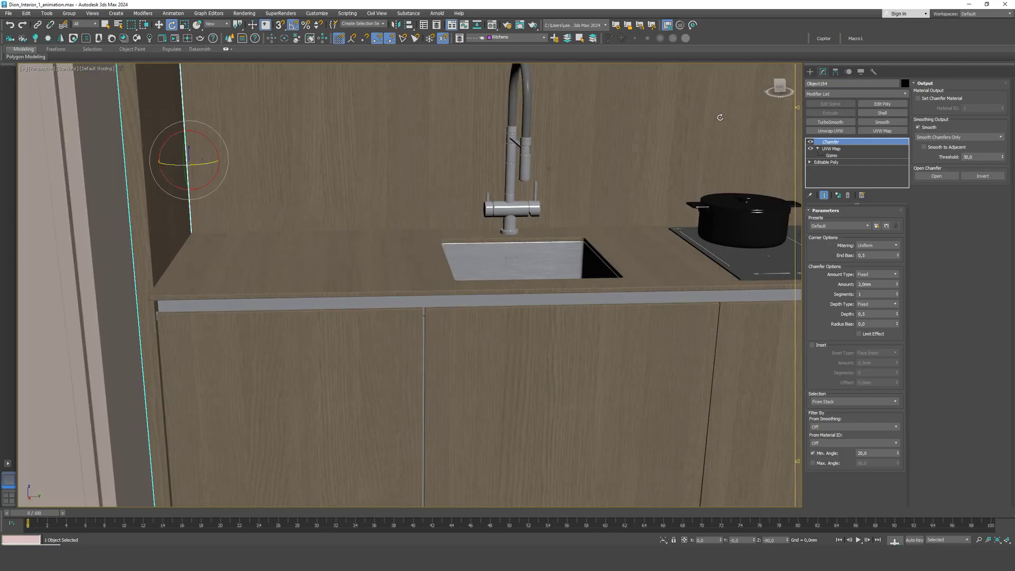
Add an Edit Poly modifier to the kitchen cabinet, select the countertop element and apply a UVW Map modifier to it
left_click(881, 104)
left_click(872, 272)
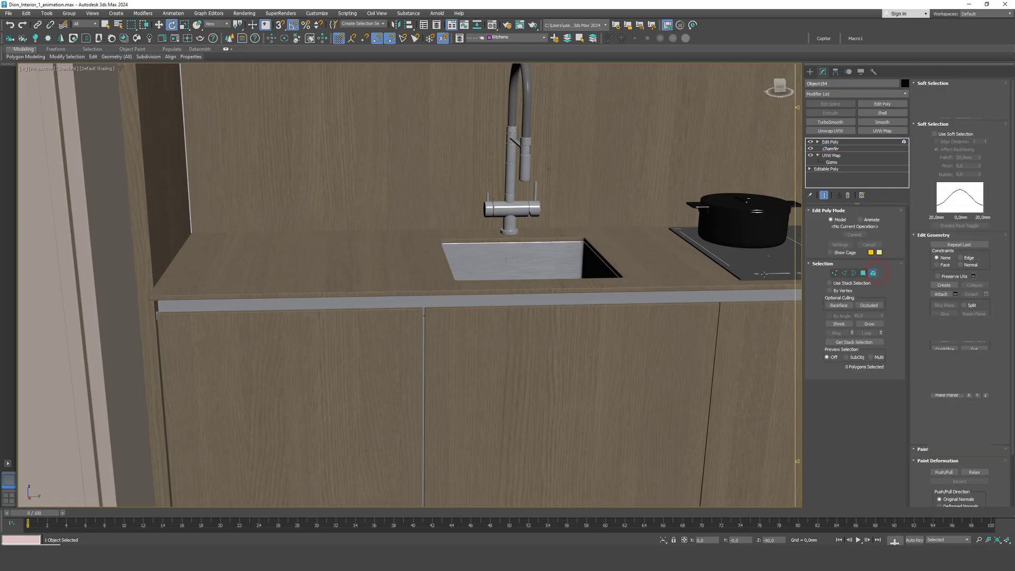
left_click(374, 270)
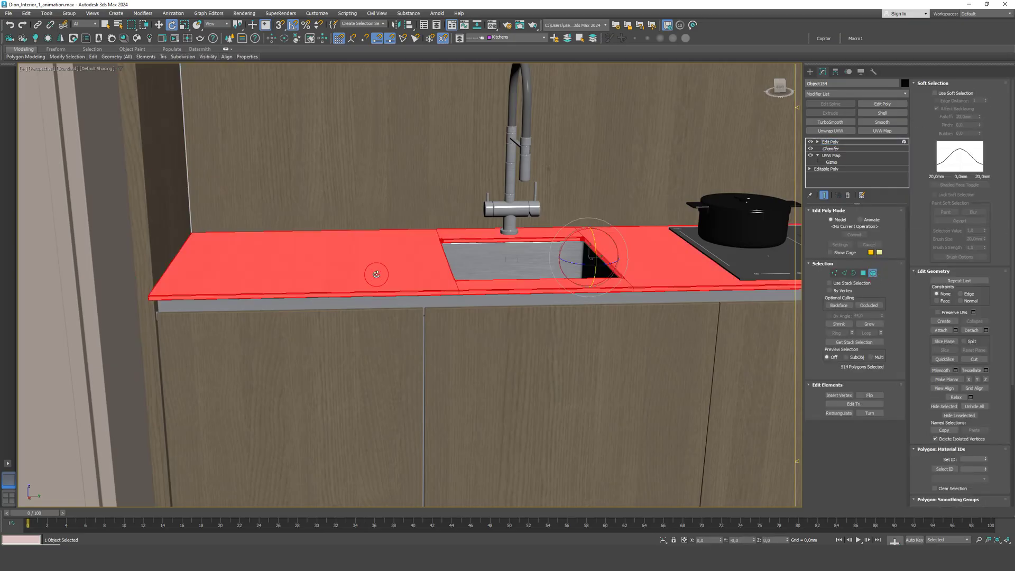
left_click(889, 130)
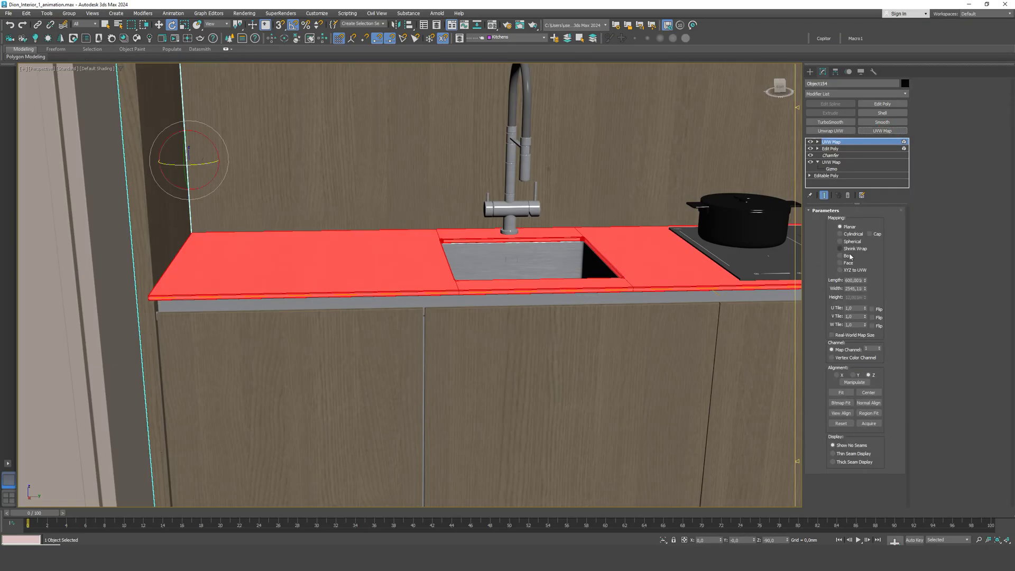
Set the countertop's UVW Map to Box mapping at 1000 × 1000 × 1000 mm and add an Edit Poly modifier above it
left_click(840, 255)
left_click(854, 280)
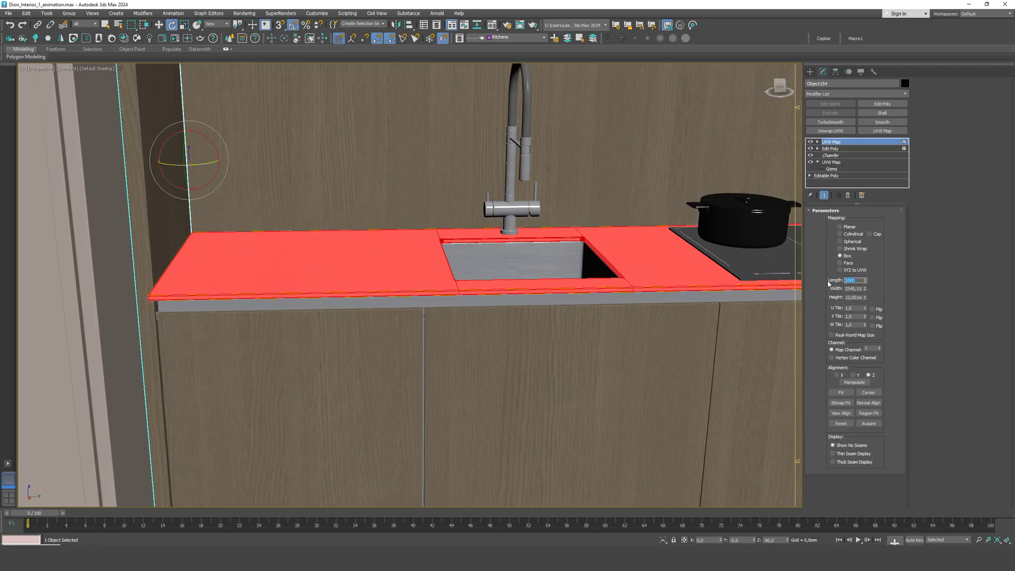
key("Tab")
type("1000")
key("Tab")
type("1000")
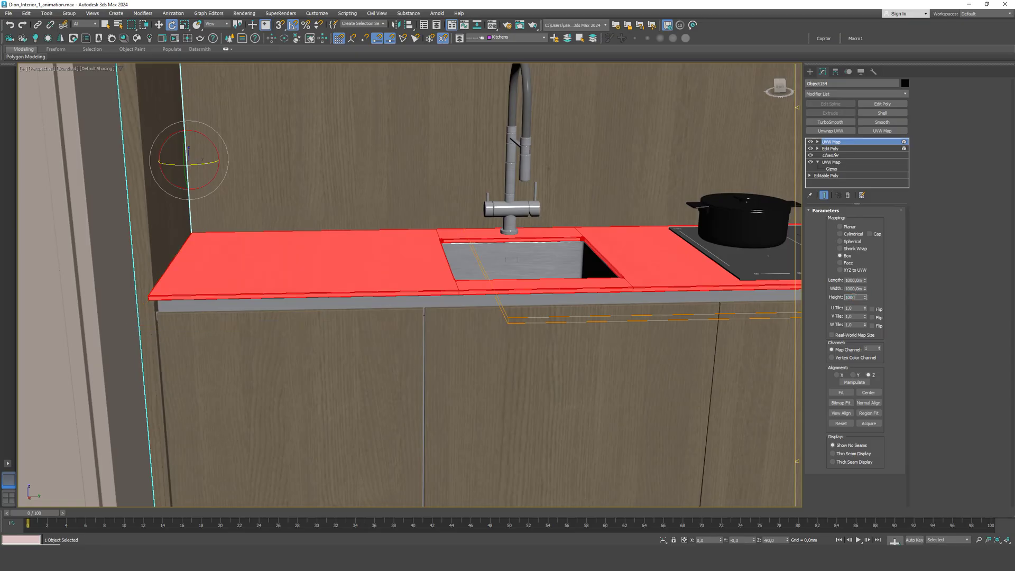
key("Return")
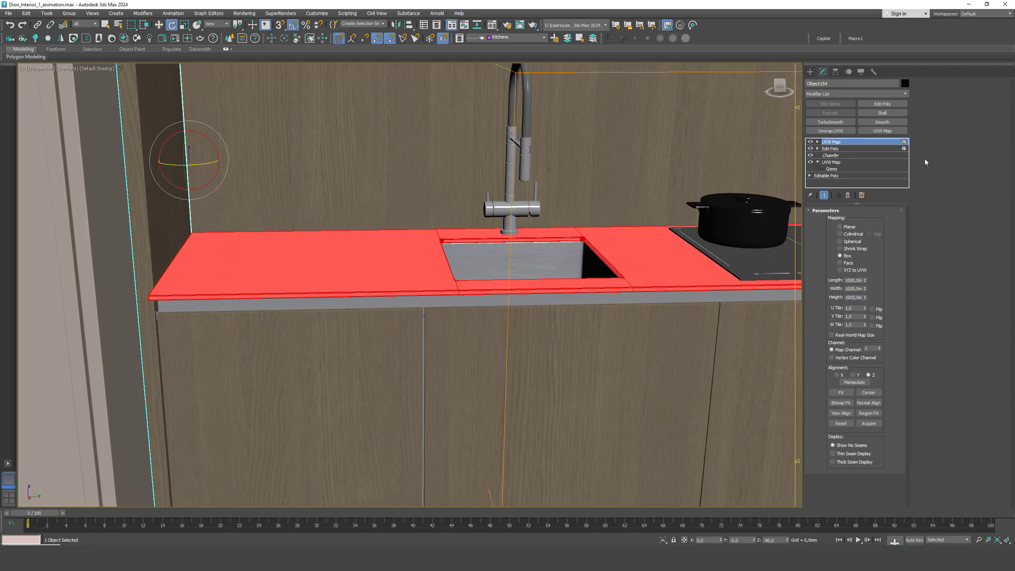
left_click(882, 104)
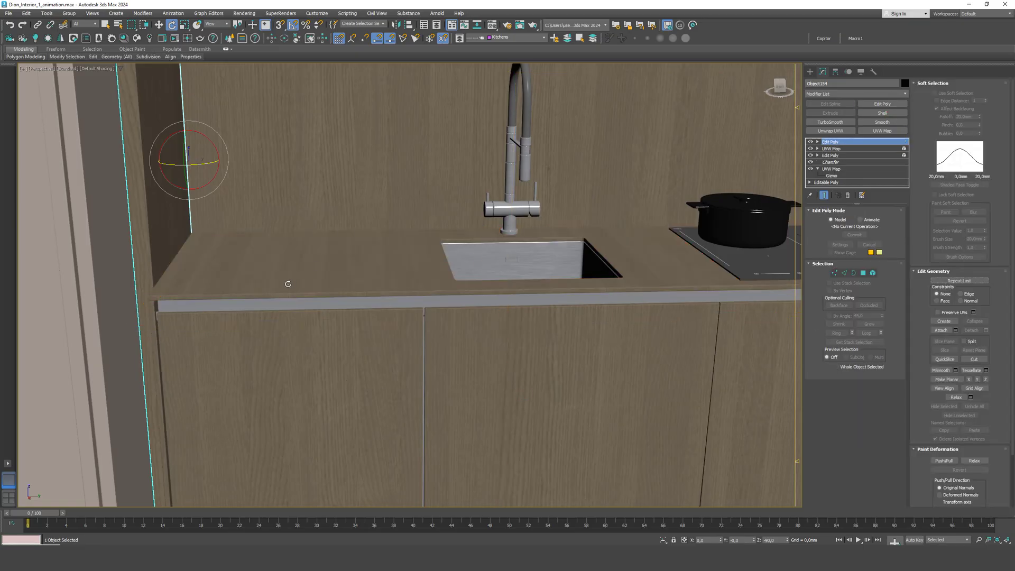
Set the countertop UVW Map alignment to the X axis and check the grain direction along the countertop
scroll(287, 284, "up", 5)
left_click(832, 149)
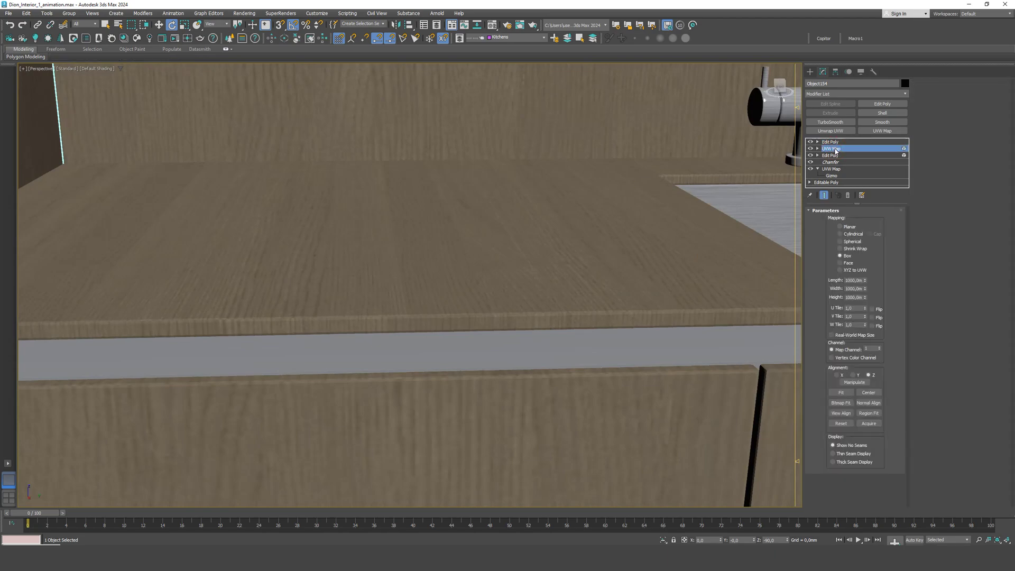
left_click(841, 375)
scroll(281, 303, "down", 6)
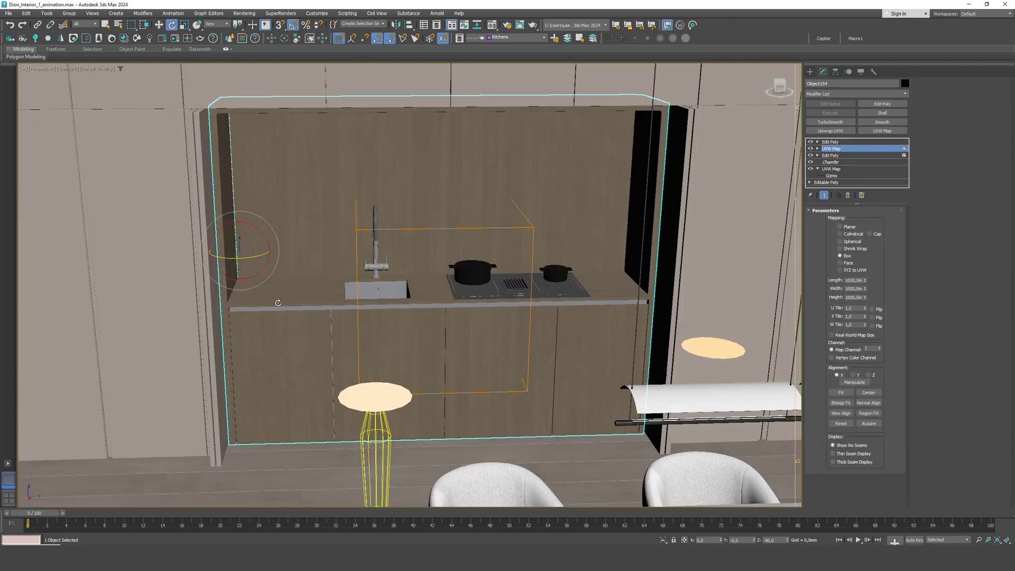
scroll(442, 311, "up", 3)
middle_click_drag(250, 251, 514, 243)
scroll(215, 302, "up", 5)
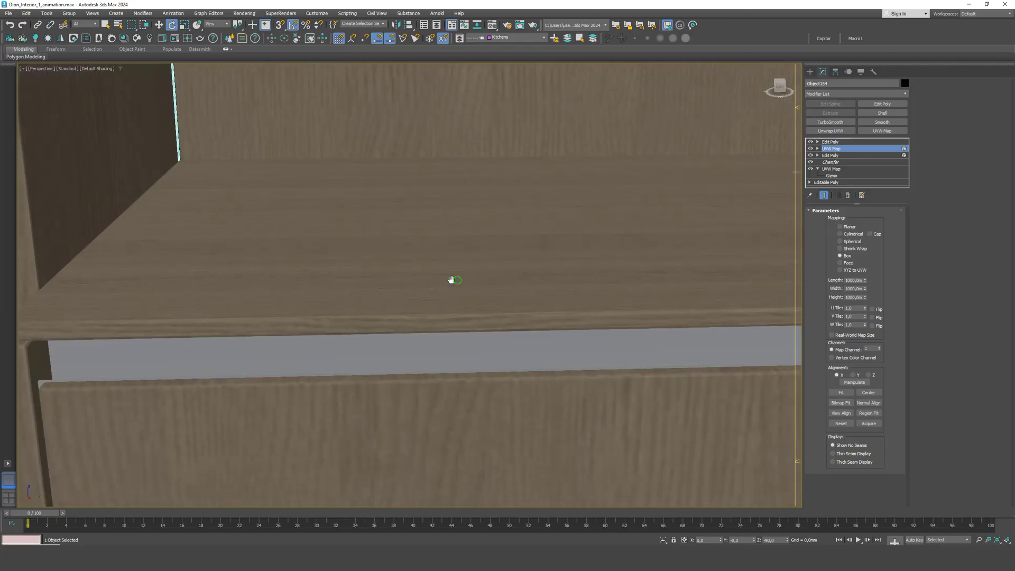
middle_click_drag(450, 280, 347, 283)
Create a box on the floor with length 600 mm, width 600 mm and height 850 mm
left_click(829, 125)
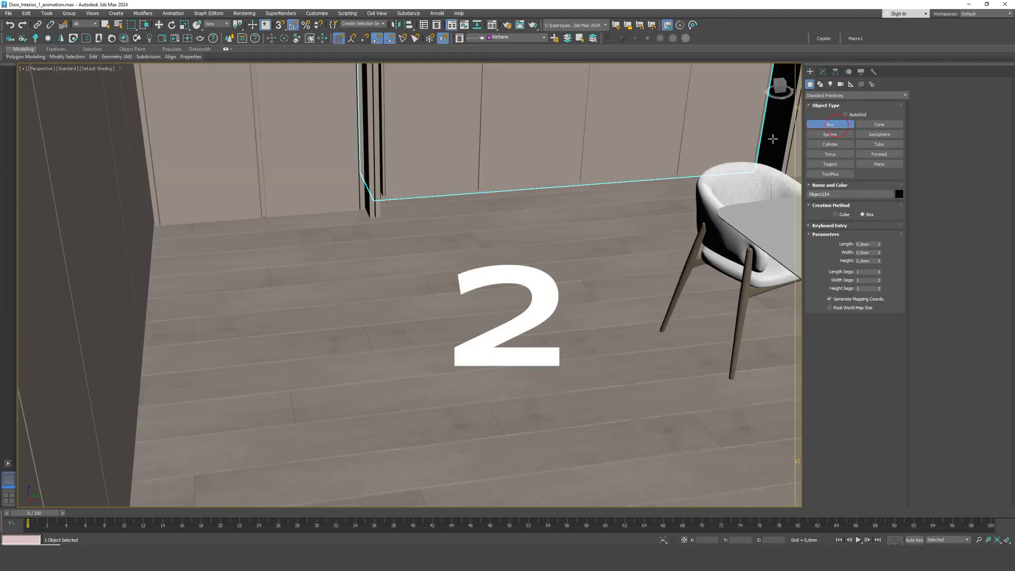
left_click_drag(306, 237, 464, 307)
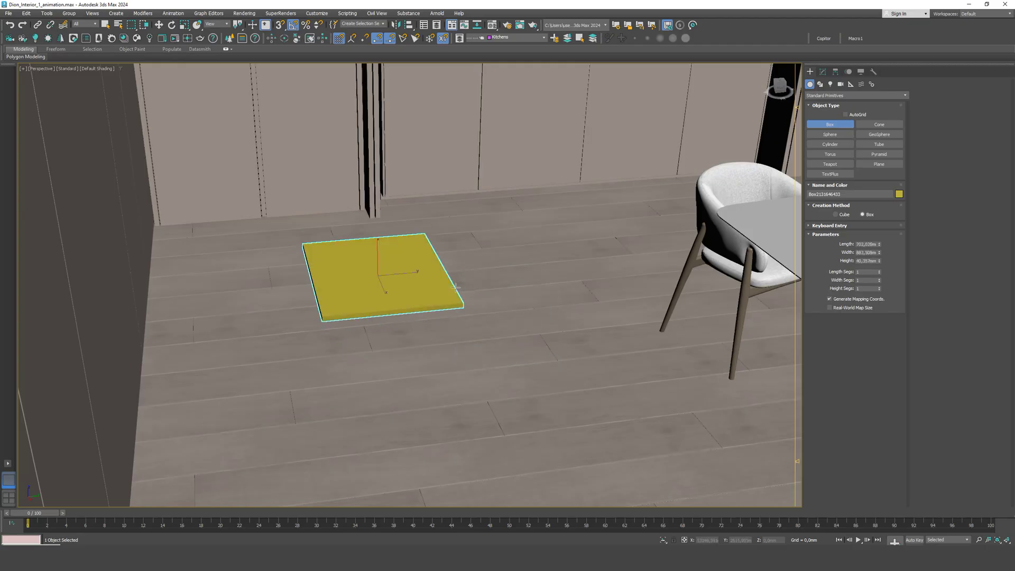
double_click(866, 245)
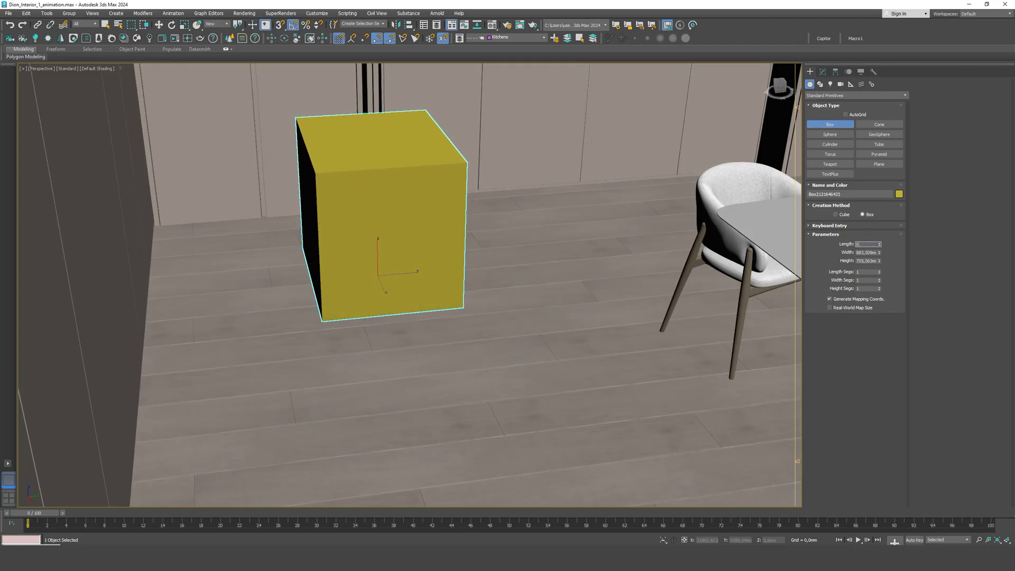
type("600")
key("Tab")
type("600")
key("Tab")
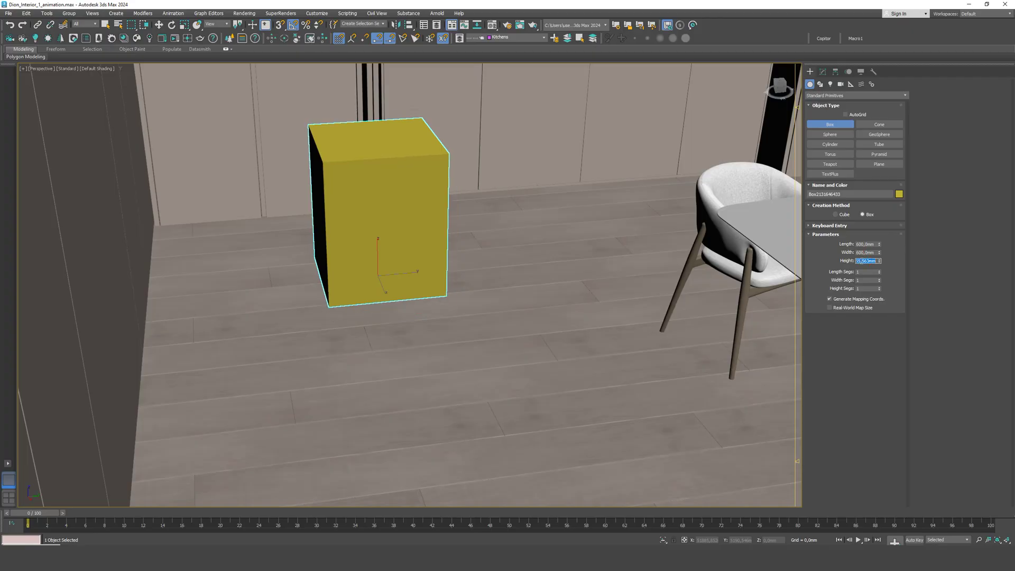
type("850")
key("Return")
Add an Edit Poly modifier to the new box and select its element
middle_click_drag(344, 167, 358, 185)
middle_click_drag(452, 310, 425, 309, "alt")
key("w")
left_click(823, 71)
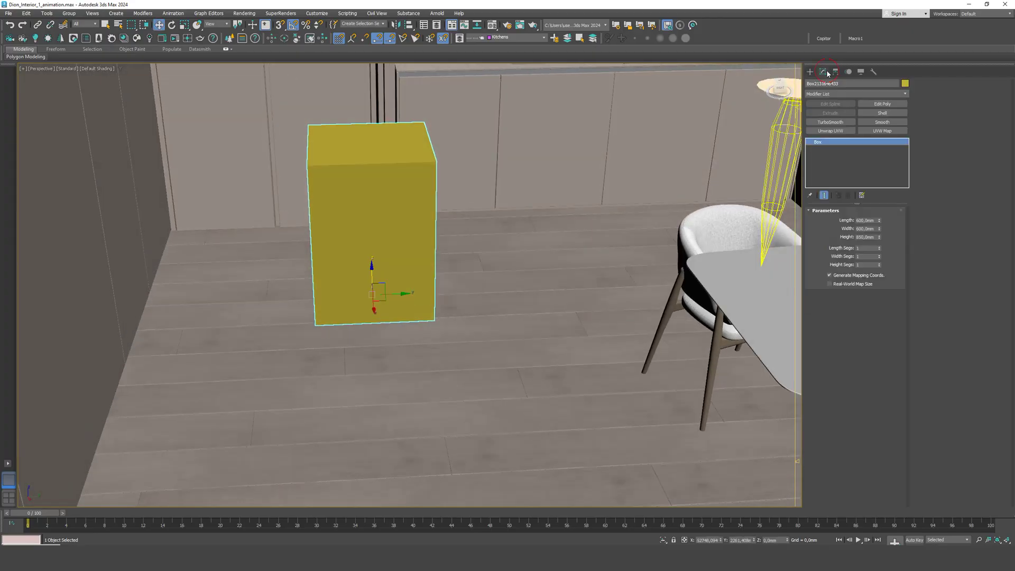
left_click(883, 104)
left_click(872, 273)
left_click(395, 221)
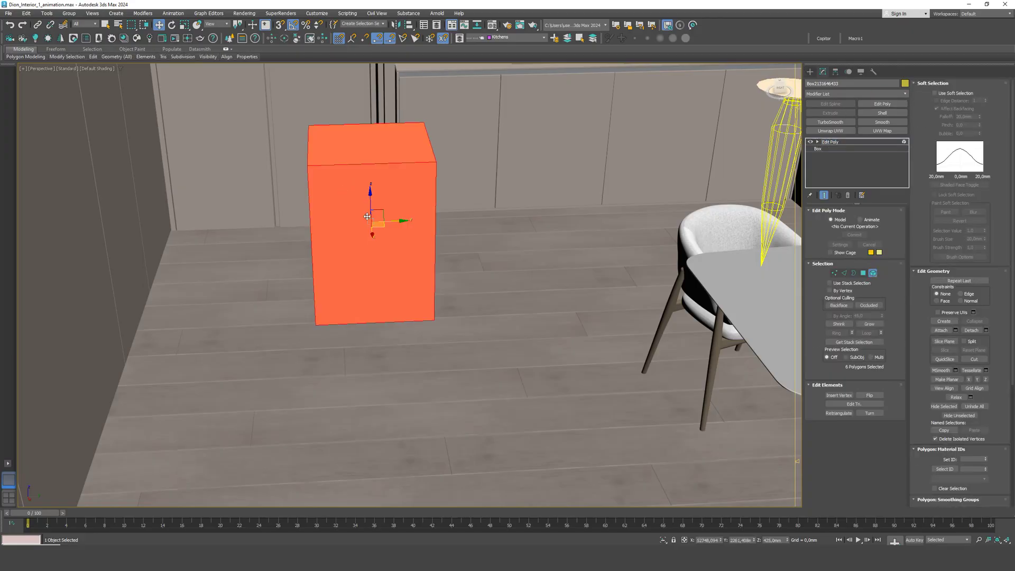
Clone the box sideways to a new element and snap the copy flush against the original
left_click_drag(395, 221, 524, 216, "shift")
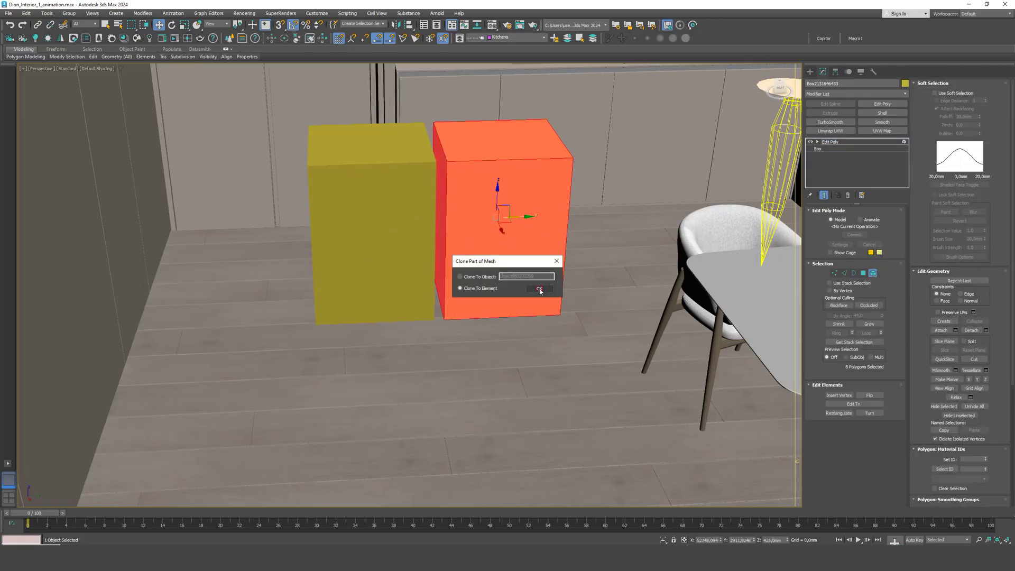
left_click(539, 289)
left_click(280, 27)
left_click_drag(449, 161, 448, 161)
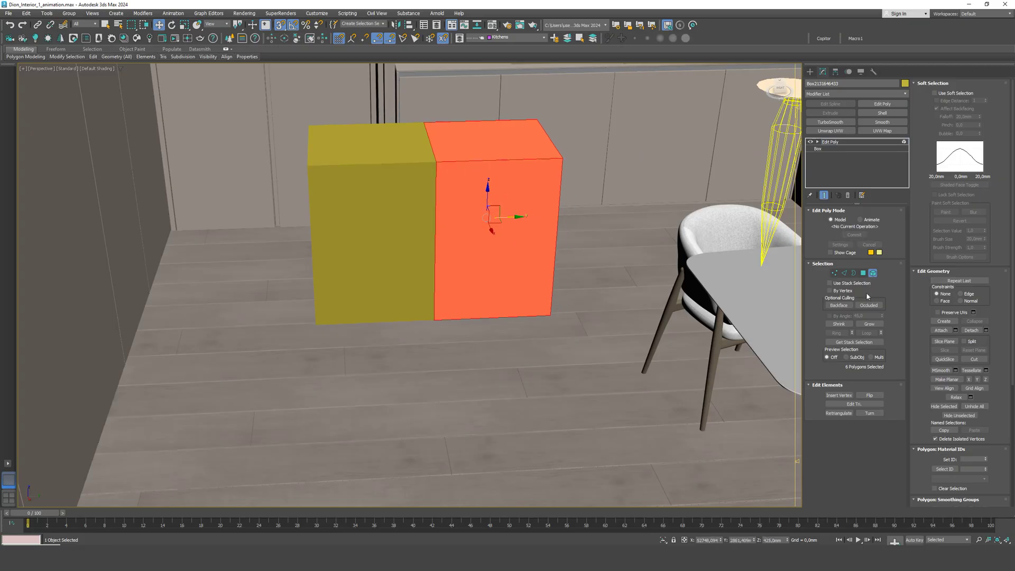
Select the front polygons of both boxes and detach them as a cloned object
left_click(872, 273)
key("z")
left_click(863, 273)
left_click(624, 228)
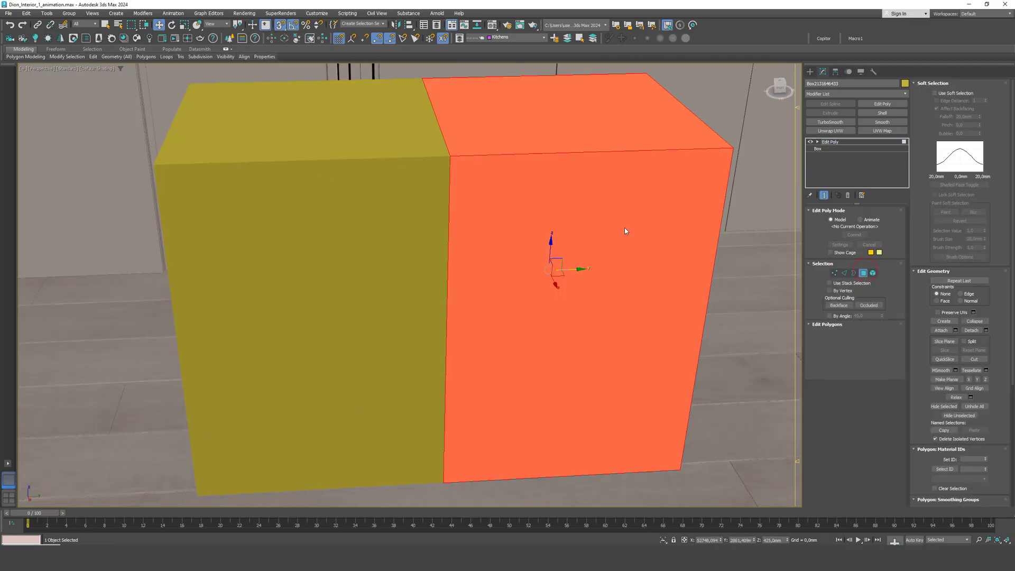
left_click(363, 256)
left_click(589, 224, "ctrl")
scroll(600, 211, "down", 5)
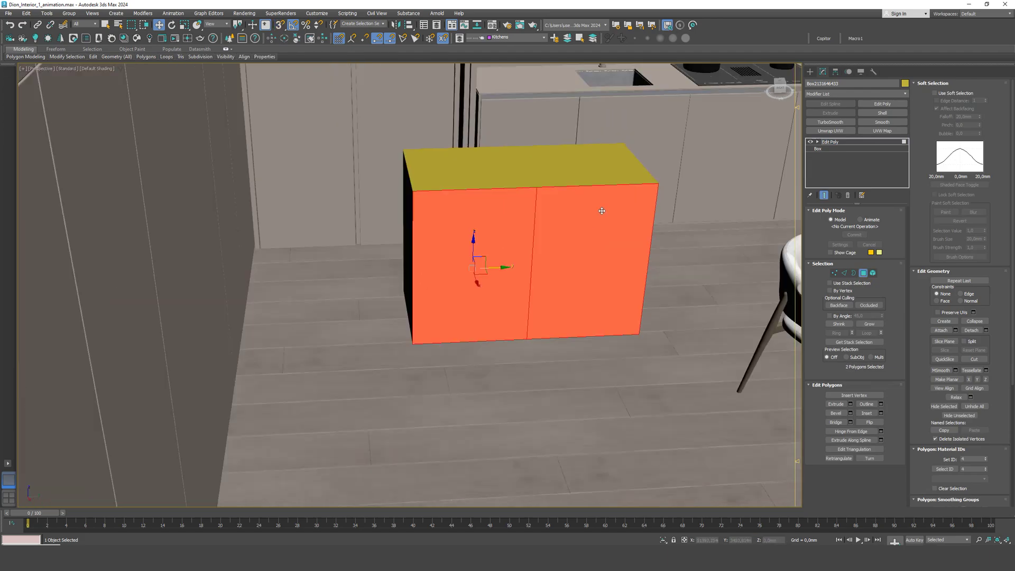
scroll(599, 211, "up", 3)
left_click(986, 330)
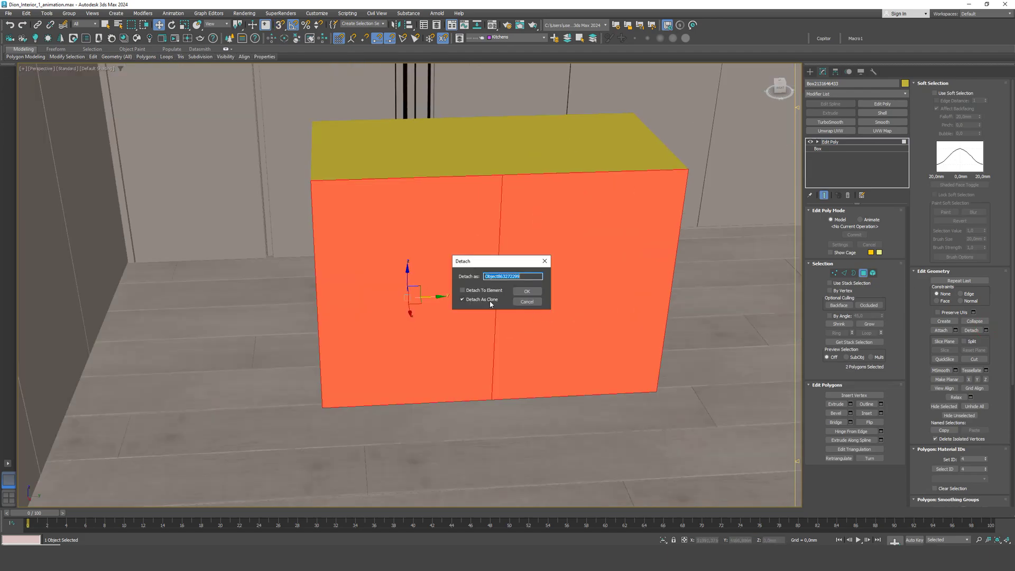
left_click(527, 291)
Select the detached front object and move its bottom vertices to a Z height of 40 mm
left_click(584, 184)
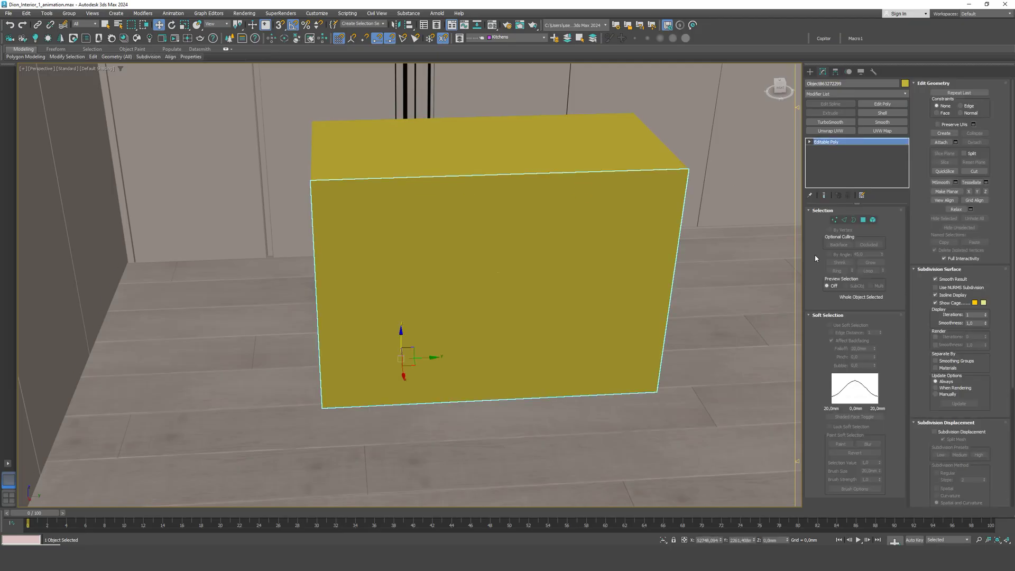
left_click(835, 220)
left_click_drag(703, 447, 320, 357)
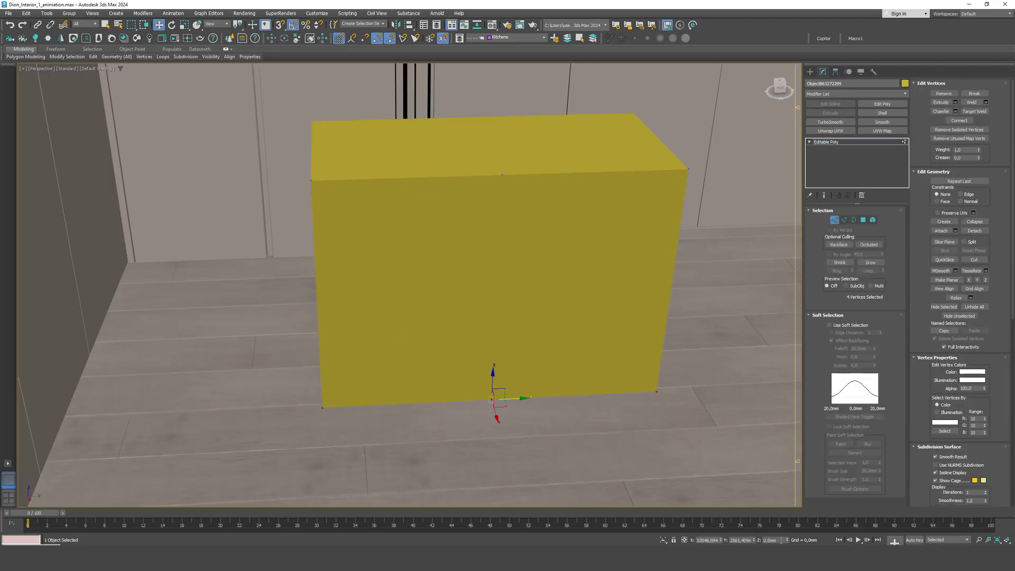
left_click(781, 539)
type("40")
key("Return")
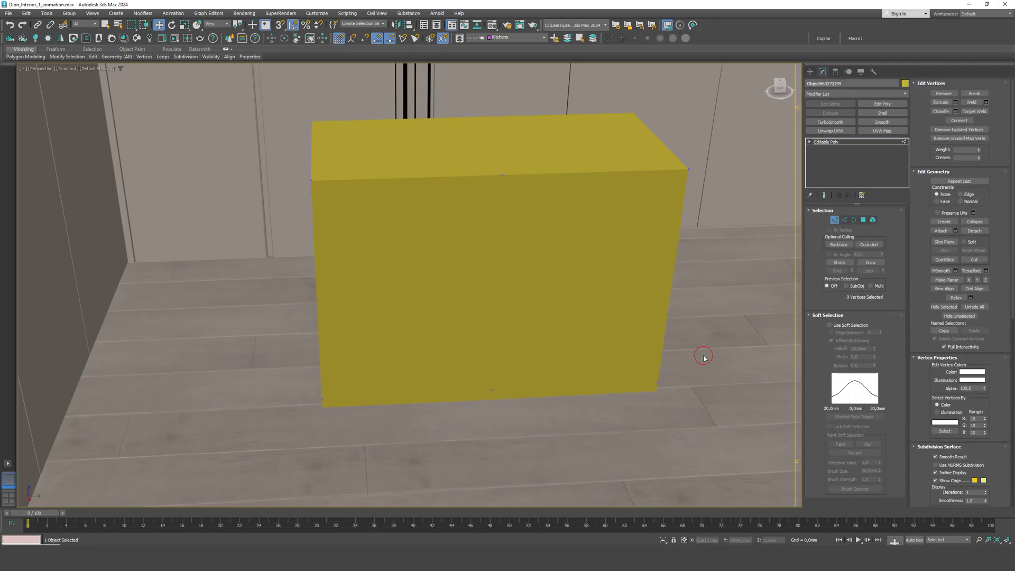
Inset the two front polygons individually by 2 mm and remove the leftover border polygons around them
left_click(862, 219)
left_click(985, 111)
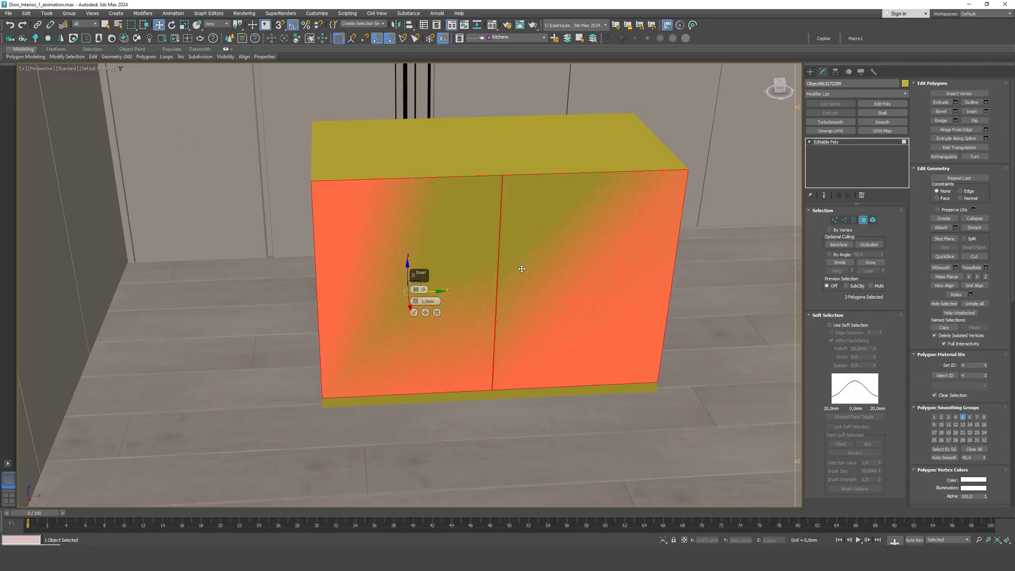
left_click(415, 290)
left_click(425, 300)
type("2")
key("Return")
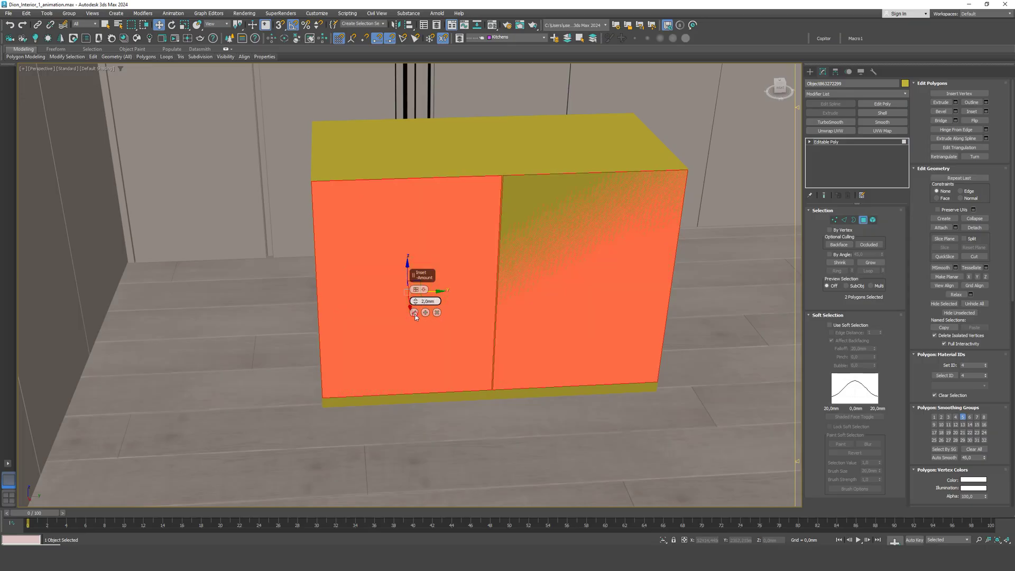
left_click(414, 312)
key("ctrl+d")
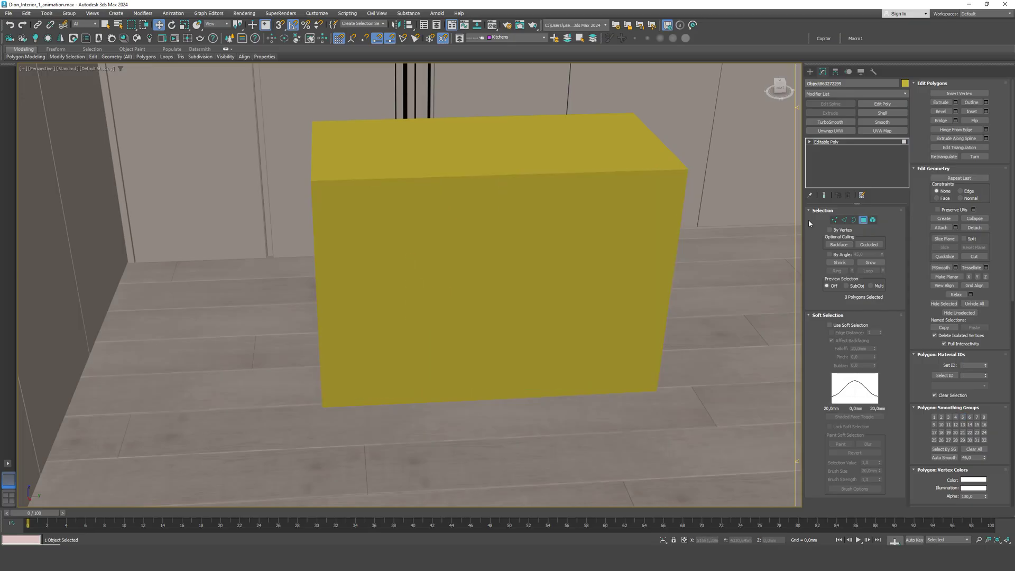
Add a Shell modifier with an outer amount of 30 mm to the cabinet fronts
left_click(863, 220)
left_click(891, 113)
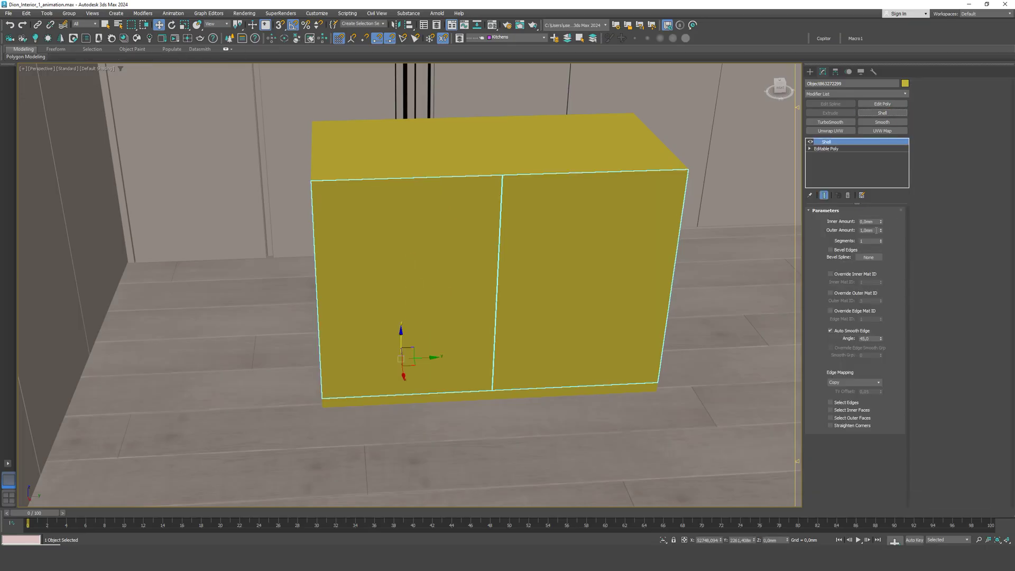
double_click(876, 230)
type("30")
key("Return")
left_click(731, 177)
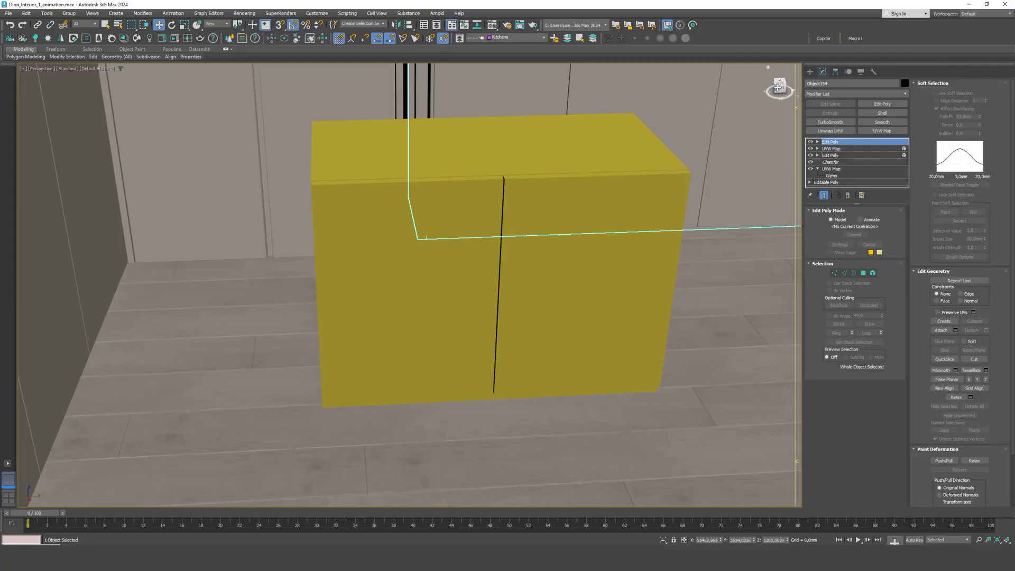
Add a Chamfer modifier above the Shell on the cabinet fronts and view their edges up close
middle_click_drag(410, 285, 409, 285, "alt")
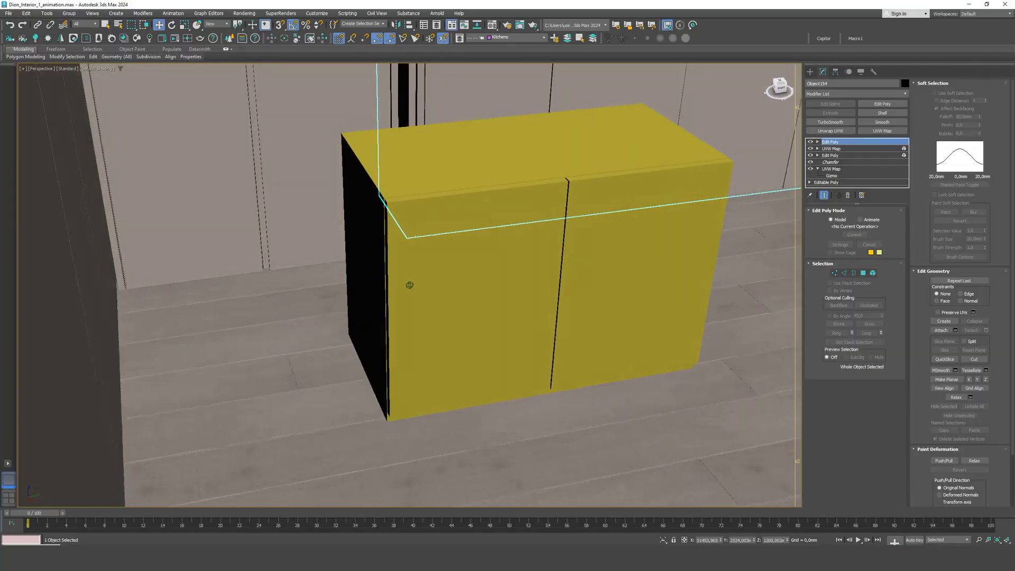
left_click(627, 276)
scroll(552, 249, "up", 4)
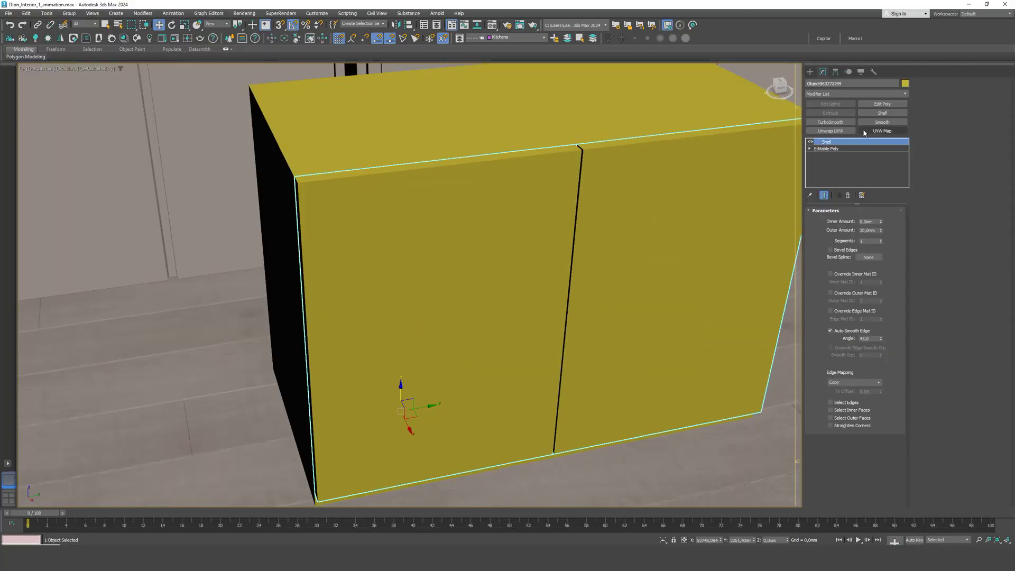
left_click(904, 94)
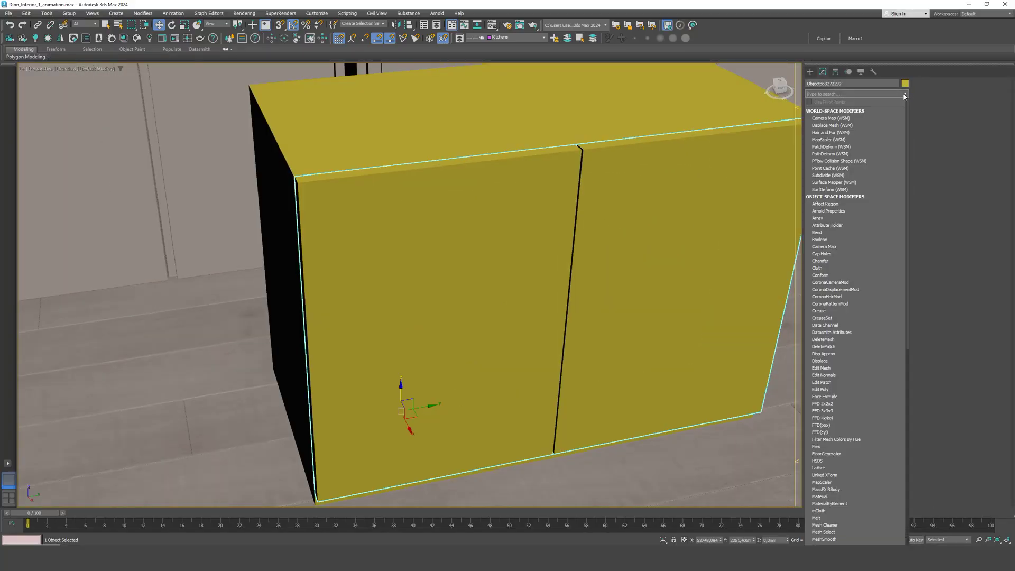
left_click(820, 261)
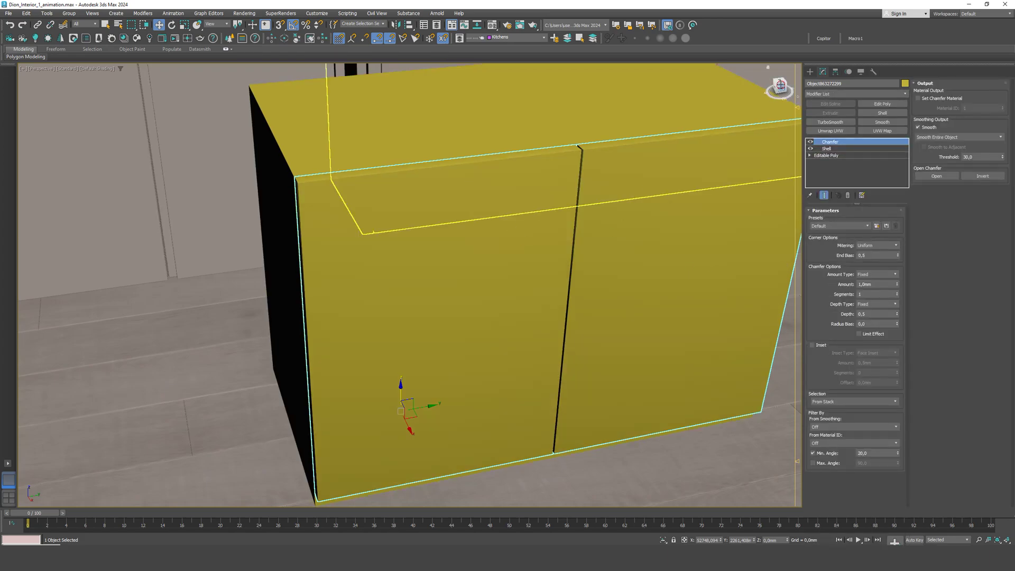
middle_click_drag(564, 307, 476, 260, "alt")
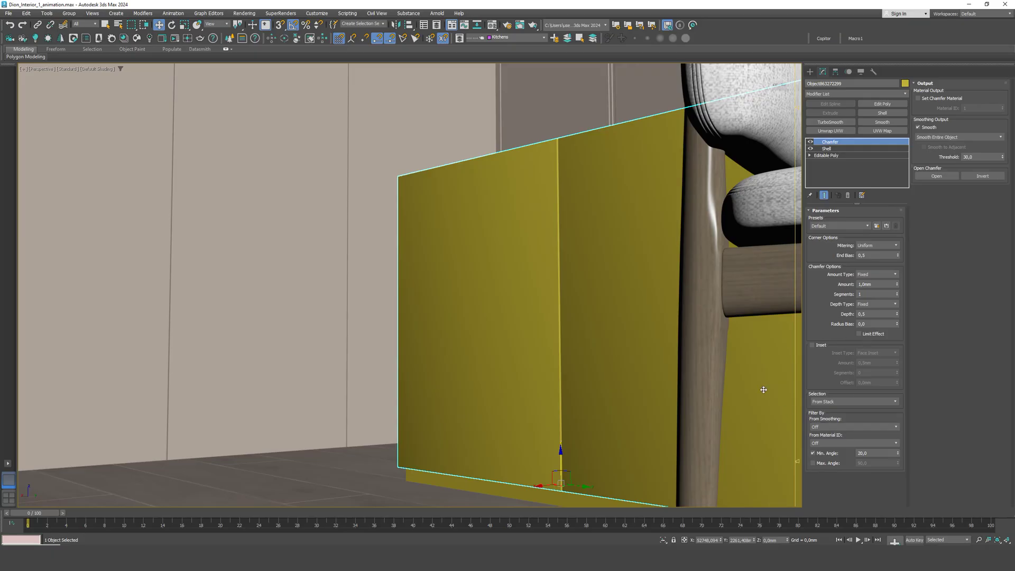
Try the Smoothed Edges option of the Chamfer's smoothing filter and switch the filter back to Off
left_click(835, 426)
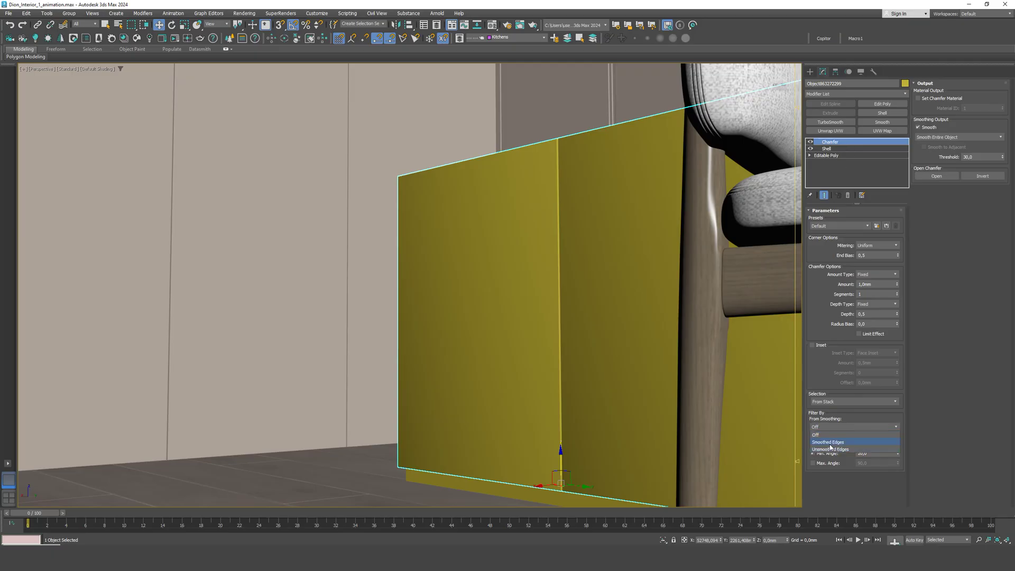
left_click(844, 442)
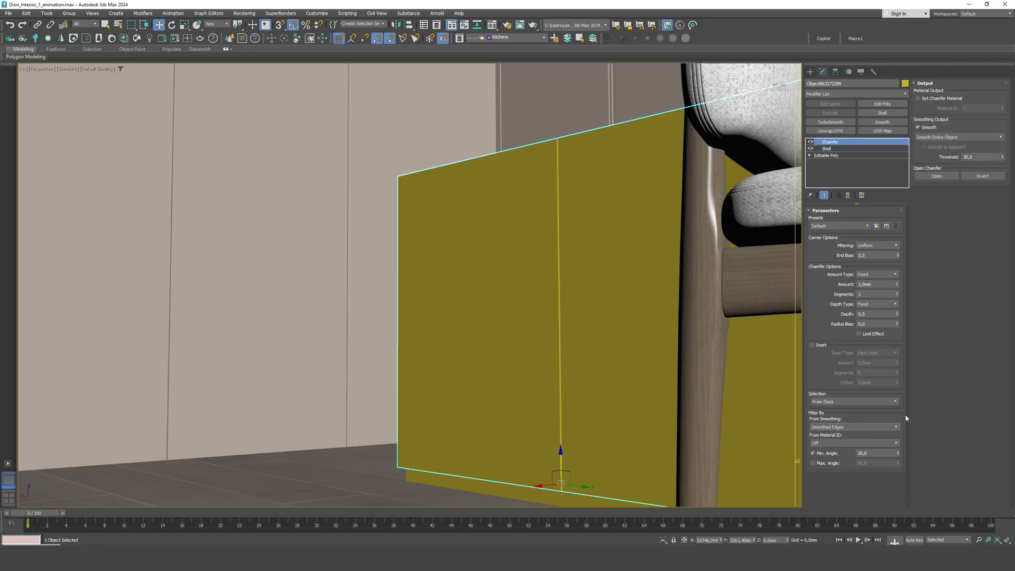
left_click(851, 427)
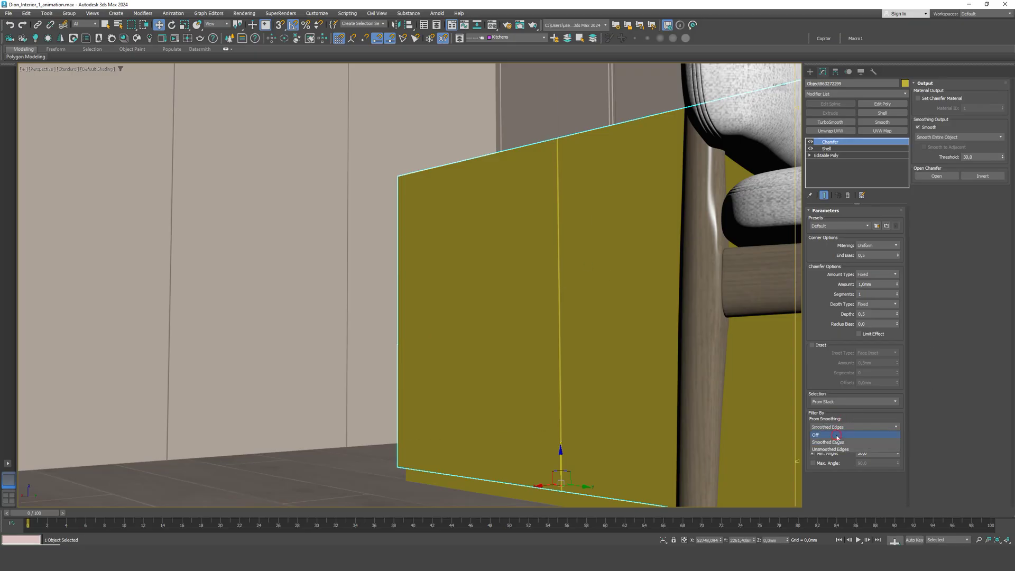
left_click(836, 435)
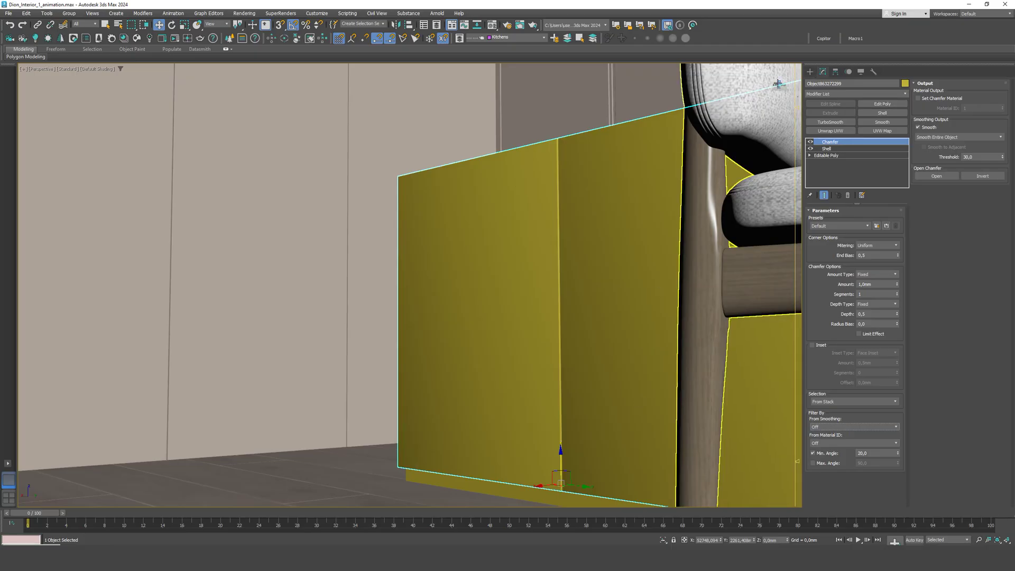
Add a Smooth modifier above the Chamfer on the cabinet fronts and inspect the shading of their faces
middle_click_drag(561, 303, 563, 312, "alt")
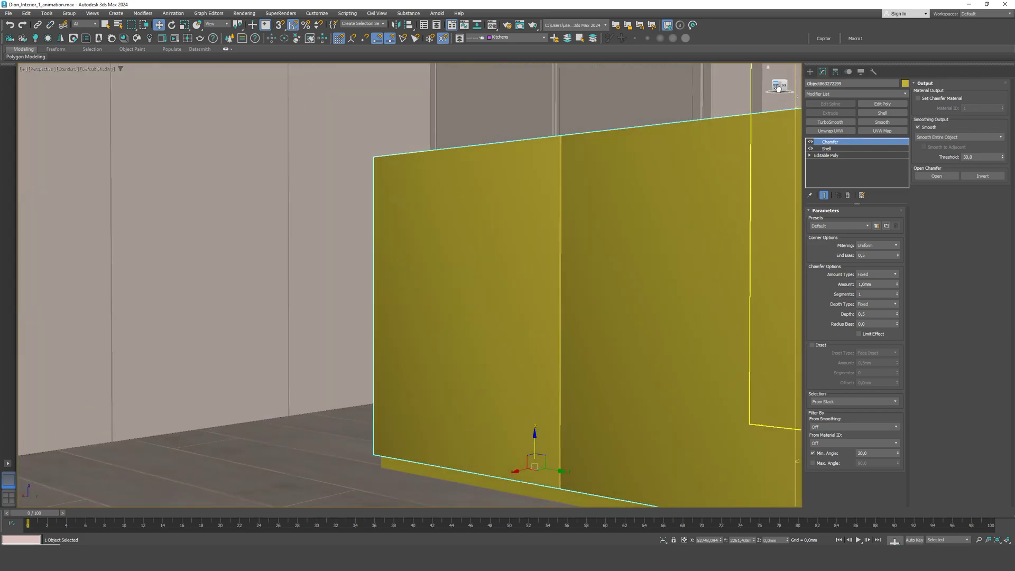
left_click(886, 122)
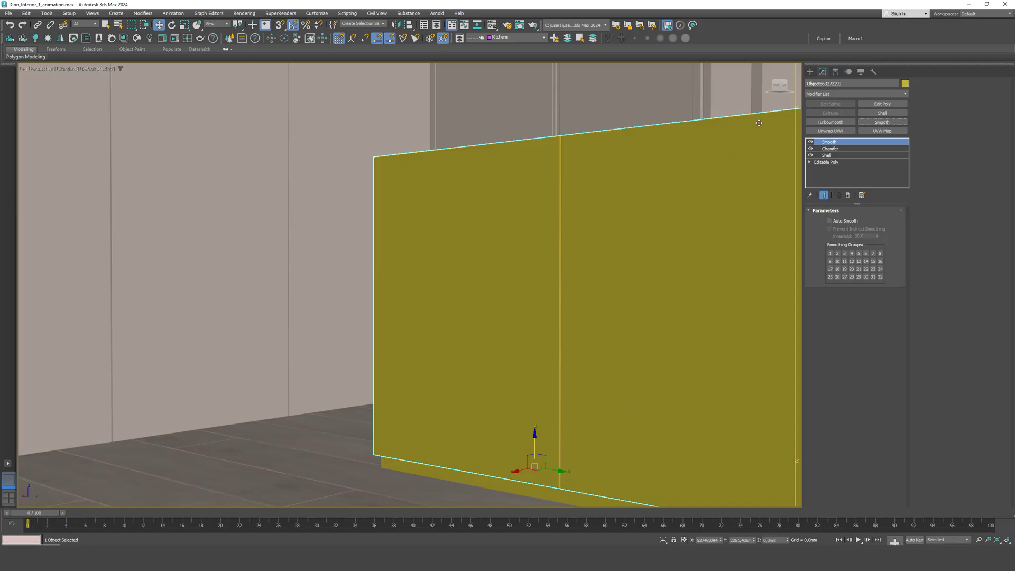
mouse_move(777, 90)
left_mouse_down()
mouse_move(764, 89)
mouse_move(786, 89)
left_mouse_up()
scroll(563, 312, "down", 6)
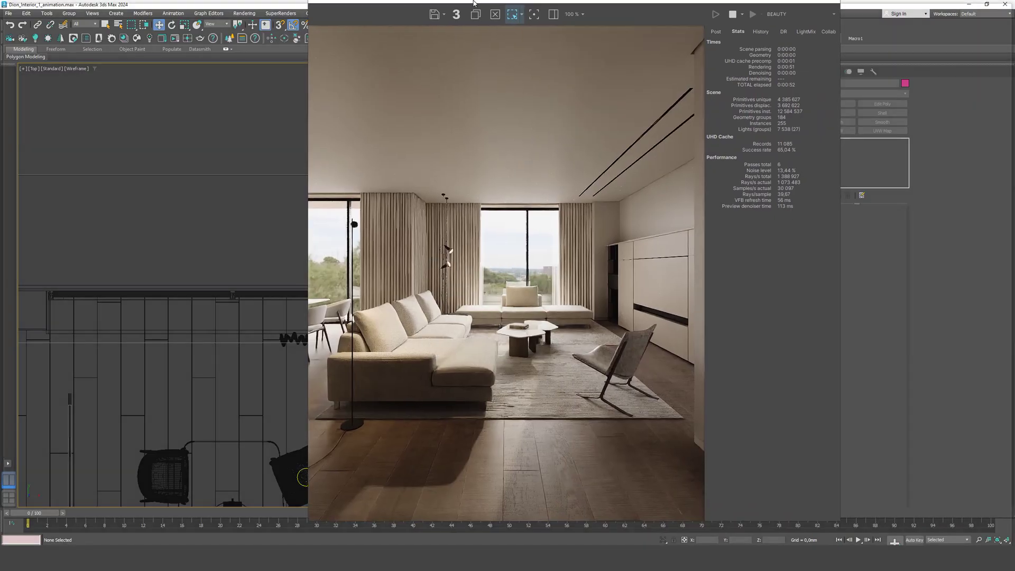
Shrink the Corona frame buffer so the render is 920×1150 px and define a render region around the living room window
left_click_drag(474, 6, 500, 16)
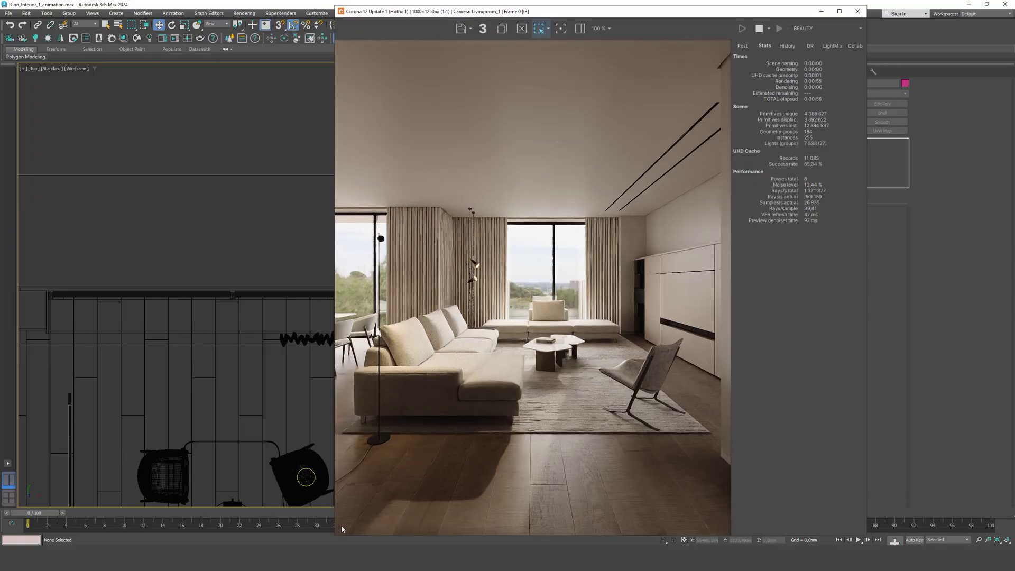
left_click_drag(334, 535, 385, 449)
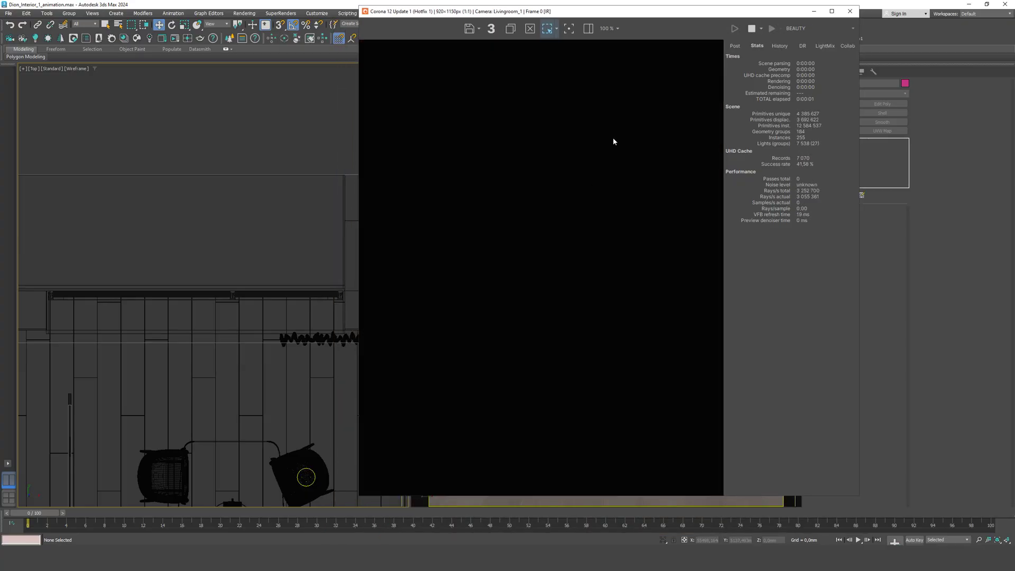
left_click(549, 28)
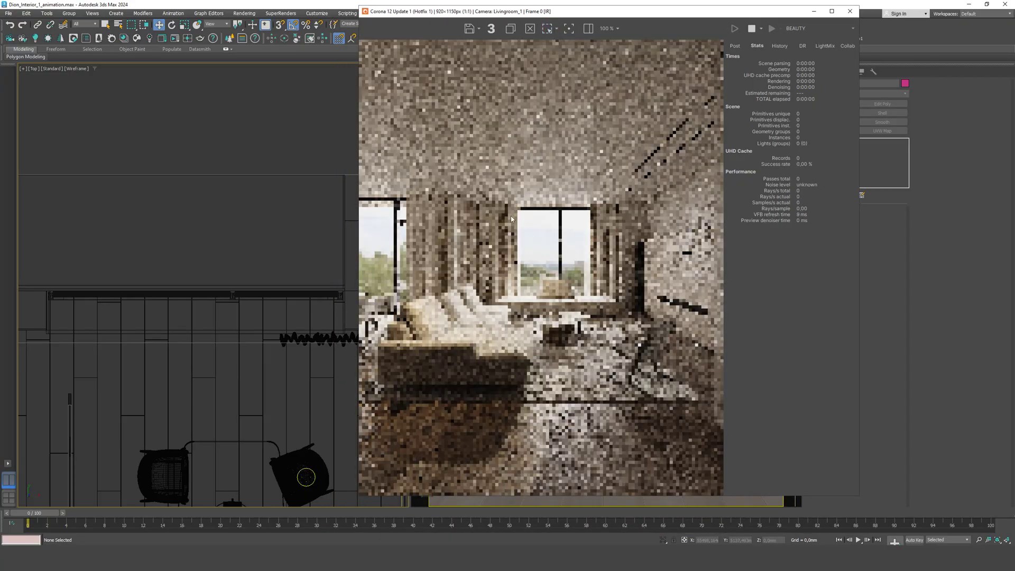
left_click(545, 30)
mouse_move(494, 197)
left_mouse_down()
mouse_move(619, 330)
mouse_move(516, 297)
mouse_move(443, 297)
left_mouse_up()
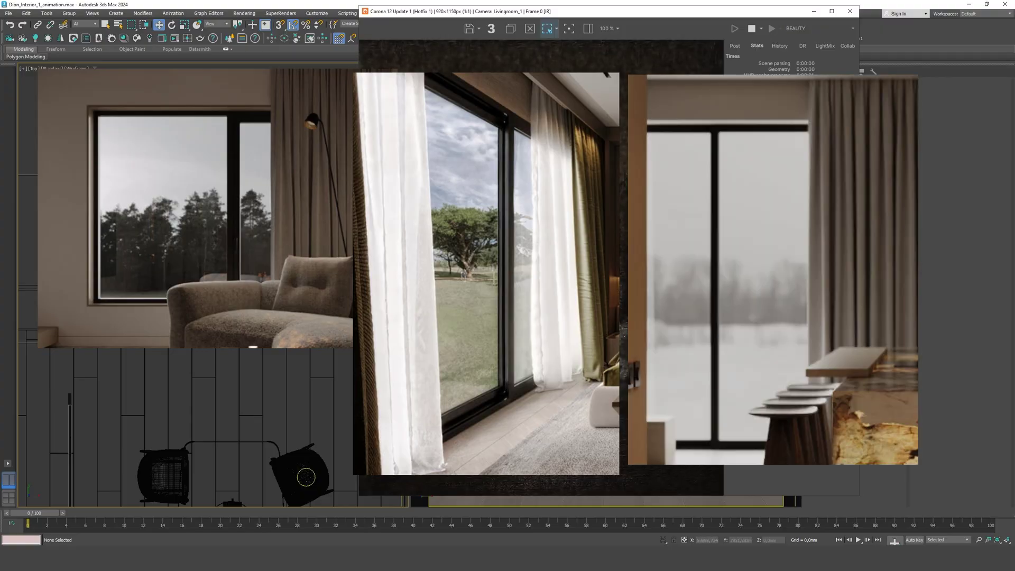
Move the frame buffer beside the viewport and redraw the render region across the living room windows
scroll(180, 249, "down", 2)
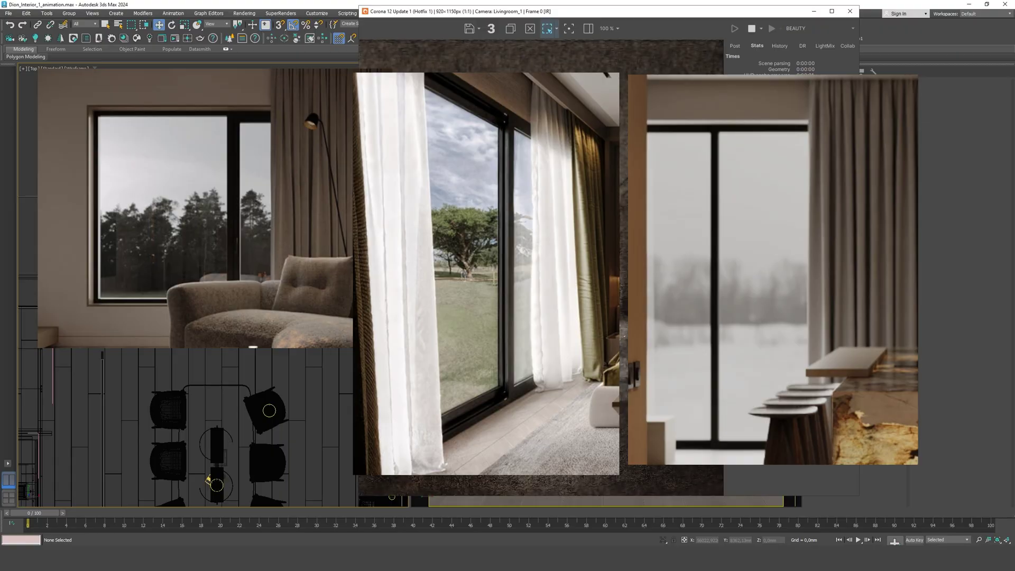
left_click_drag(582, 11, 628, 38)
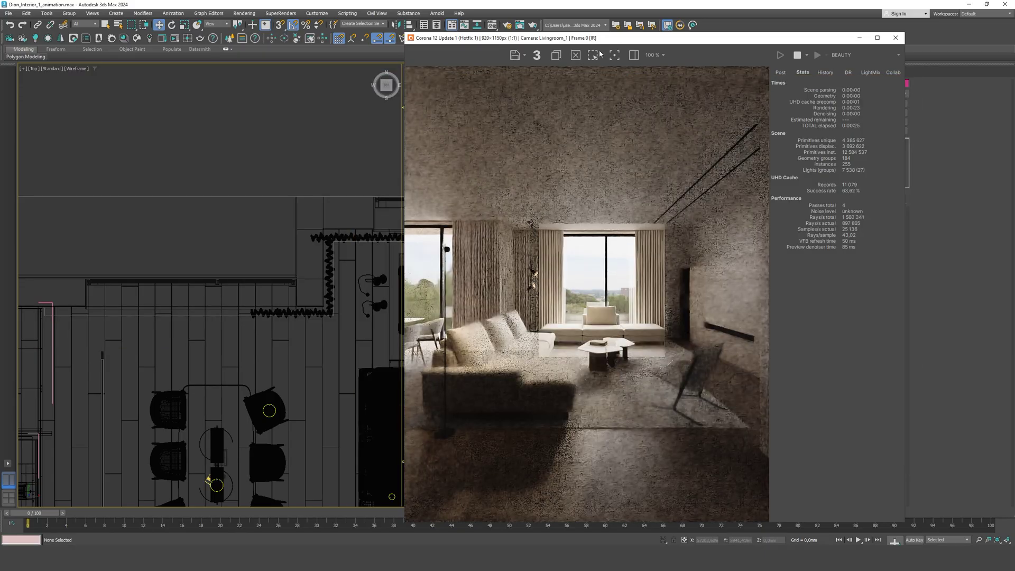
left_click(593, 55)
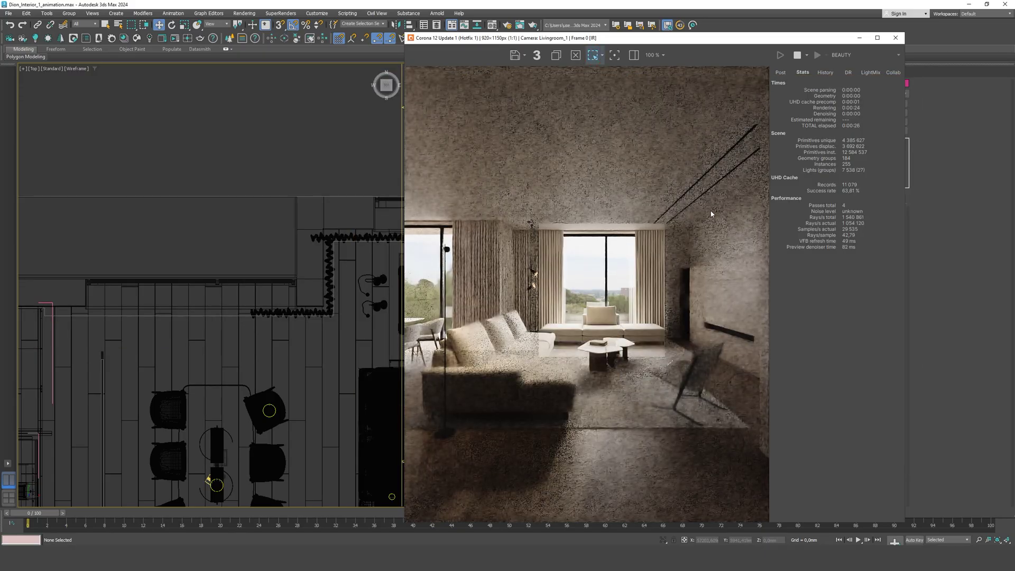
left_click_drag(710, 214, 404, 379)
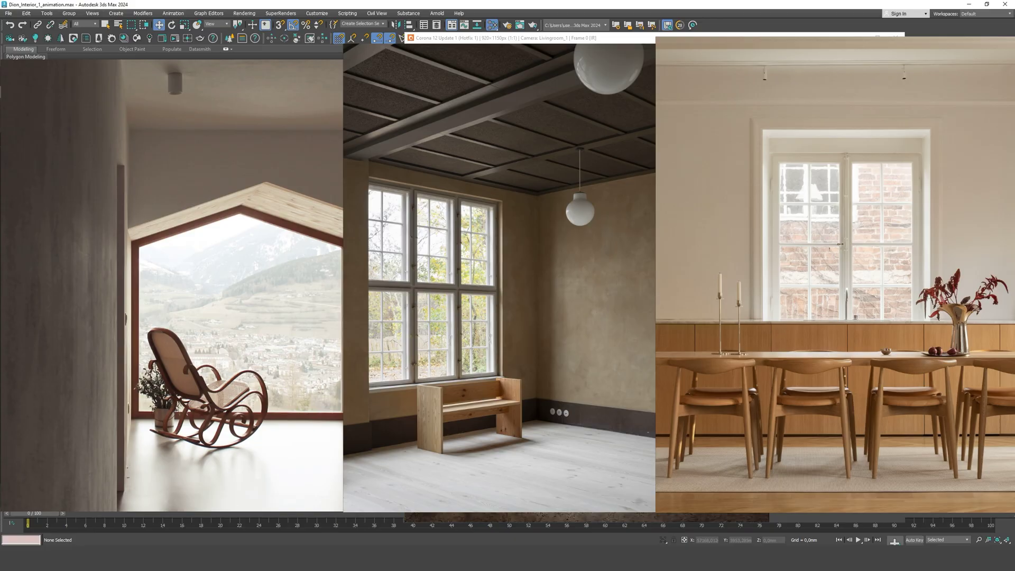
Bring the refractions override bitmap from the Scene Environment settings into the Slate Material Editor as an instance
left_click_drag(656, 142, 523, 119)
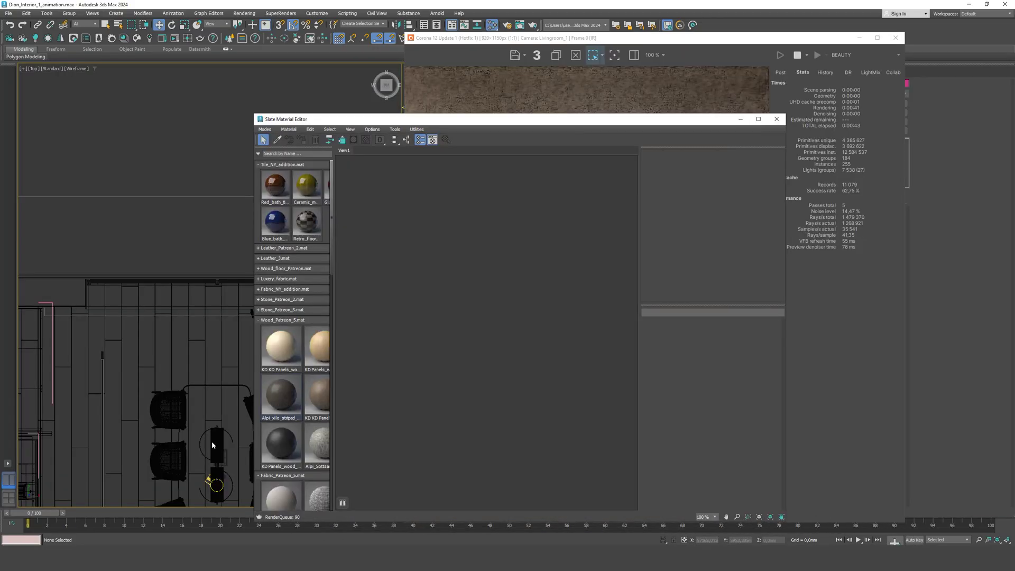
left_click(508, 27)
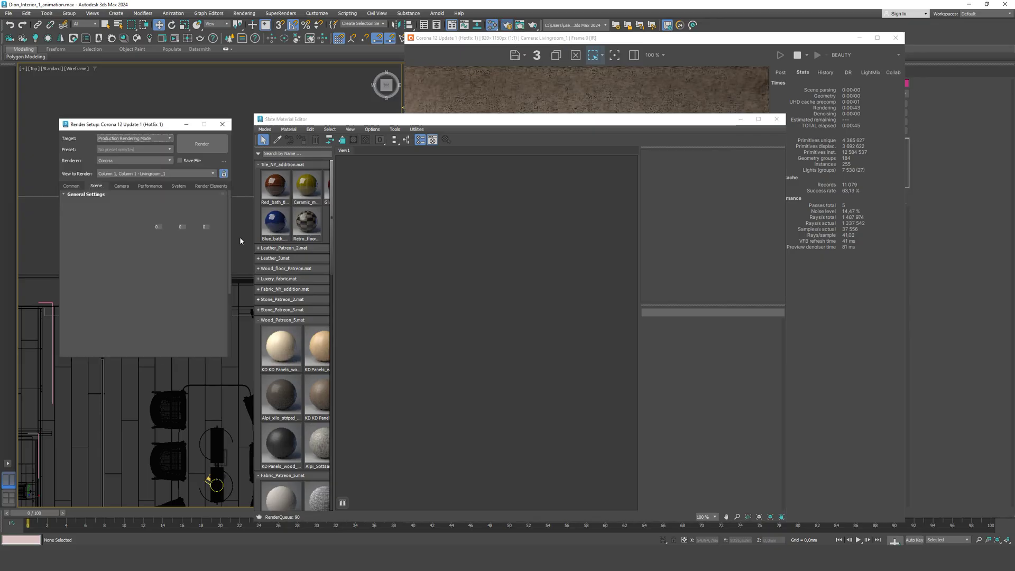
scroll(219, 343, "down", 2)
left_click_drag(174, 338, 437, 291)
left_click(509, 344)
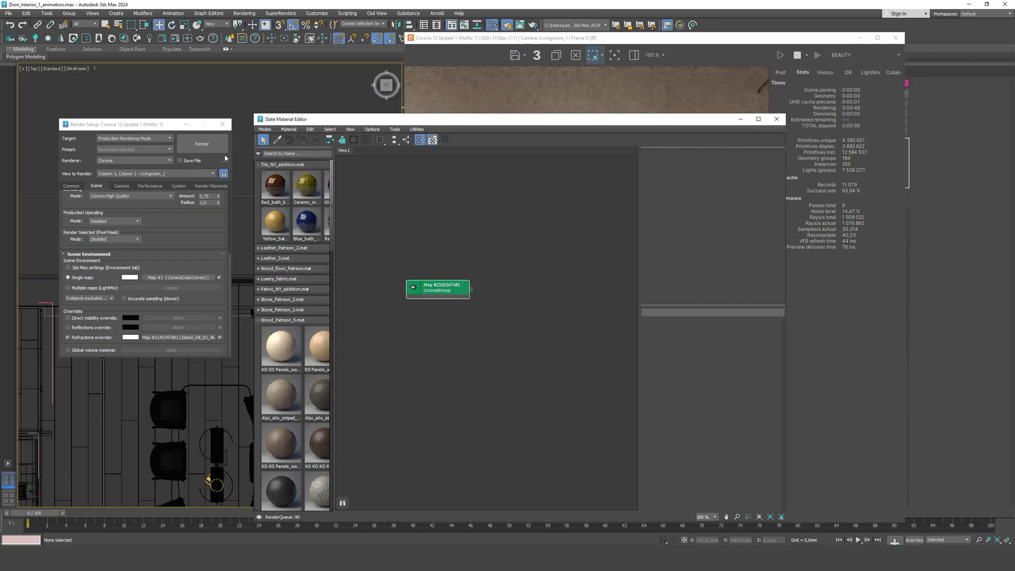
Test different output amounts on the refractions override bitmap, checking the window background in a render region each time
left_click(222, 125)
left_click_drag(546, 122, 296, 100)
scroll(506, 415, "down", 5)
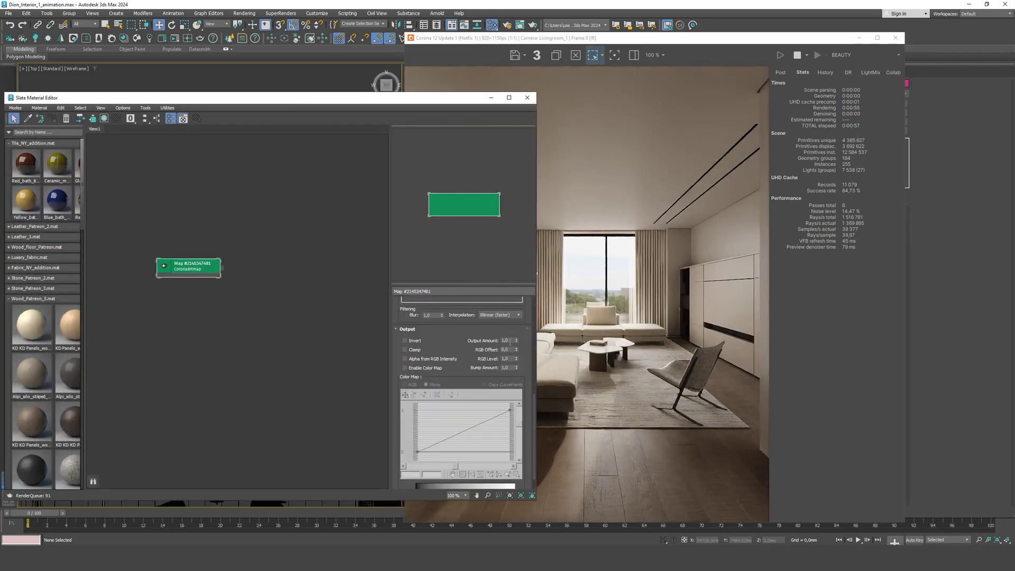
double_click(505, 340)
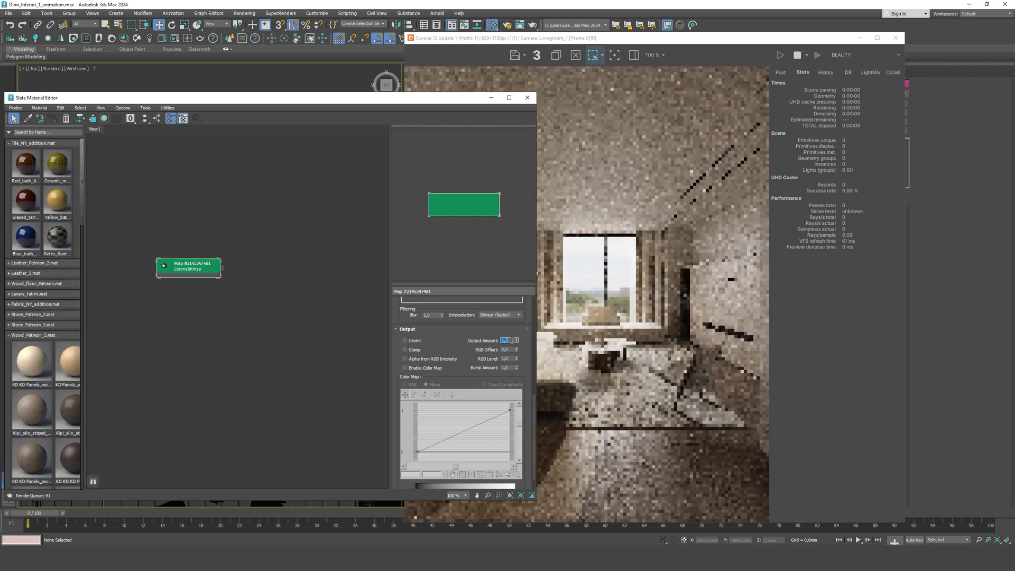
mouse_move(564, 335)
left_mouse_down()
mouse_move(639, 246)
mouse_move(635, 260)
left_mouse_up()
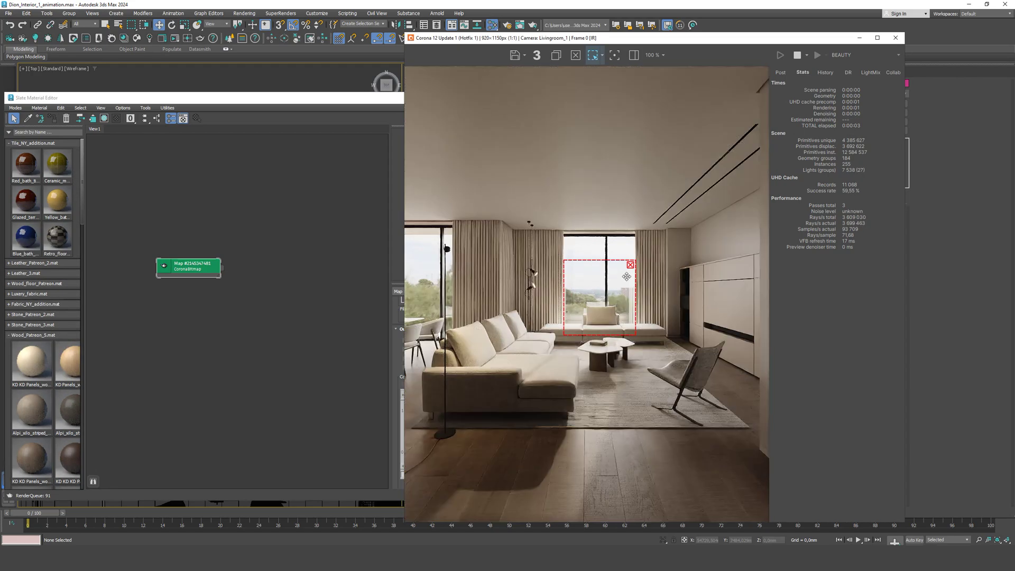
left_click(280, 362)
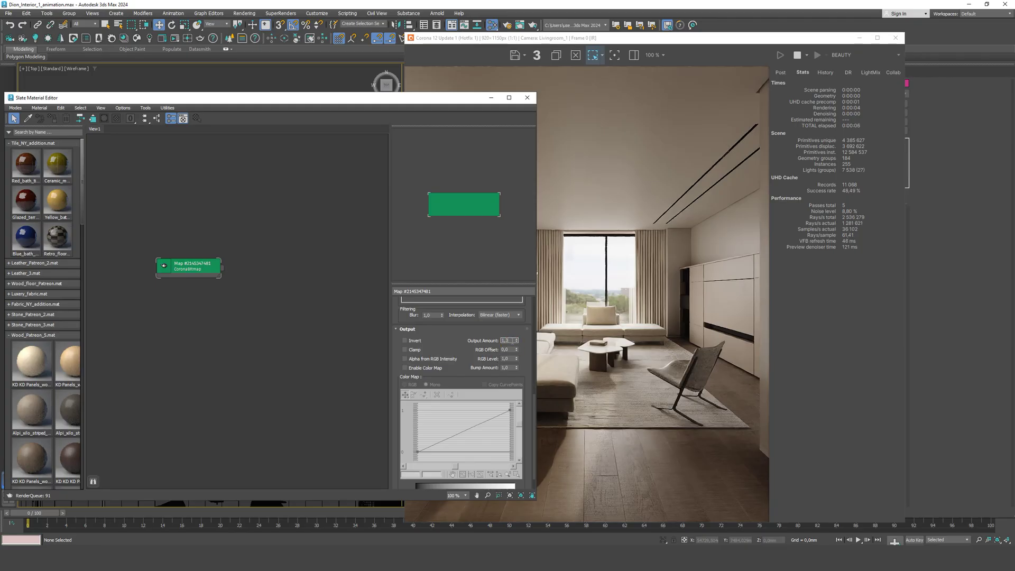
key("BackSpace")
type("6")
key("Return")
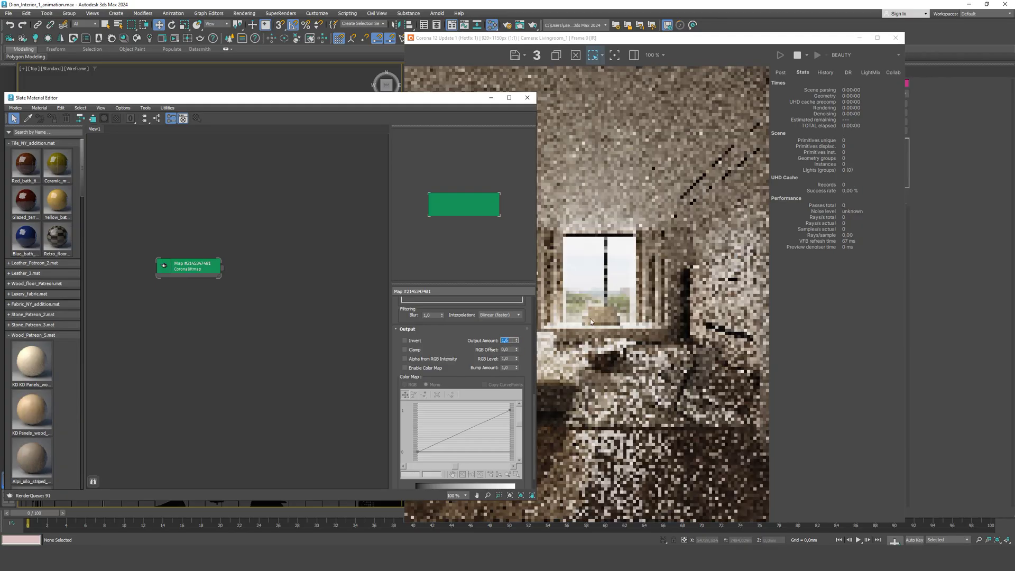
left_click(591, 321)
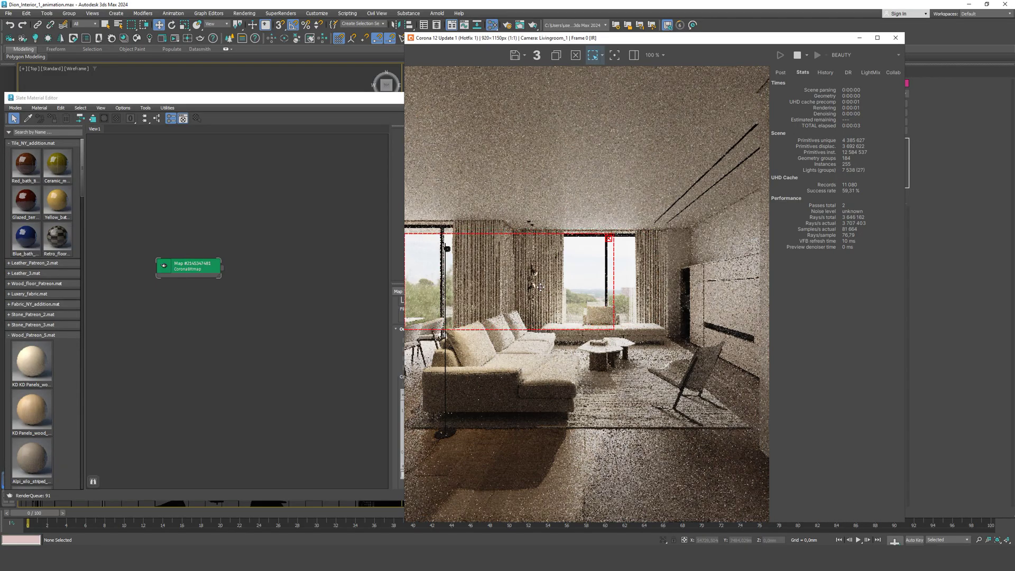
left_click(608, 238)
left_click(369, 359)
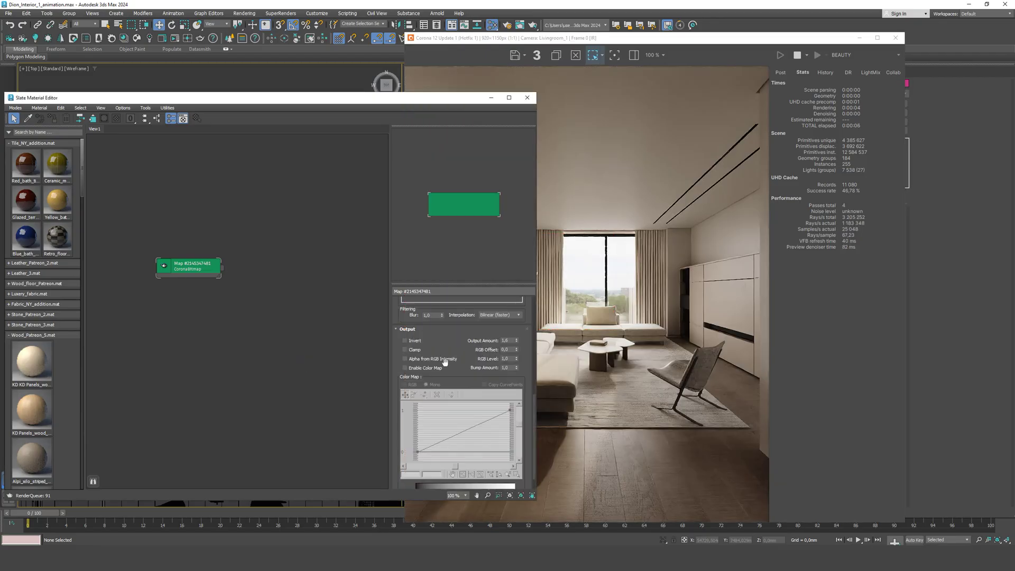
Set the refractions override bitmap's filtering blur to 0,1 and check the window background with a render region
left_click(621, 286)
scroll(621, 284, "down", 3)
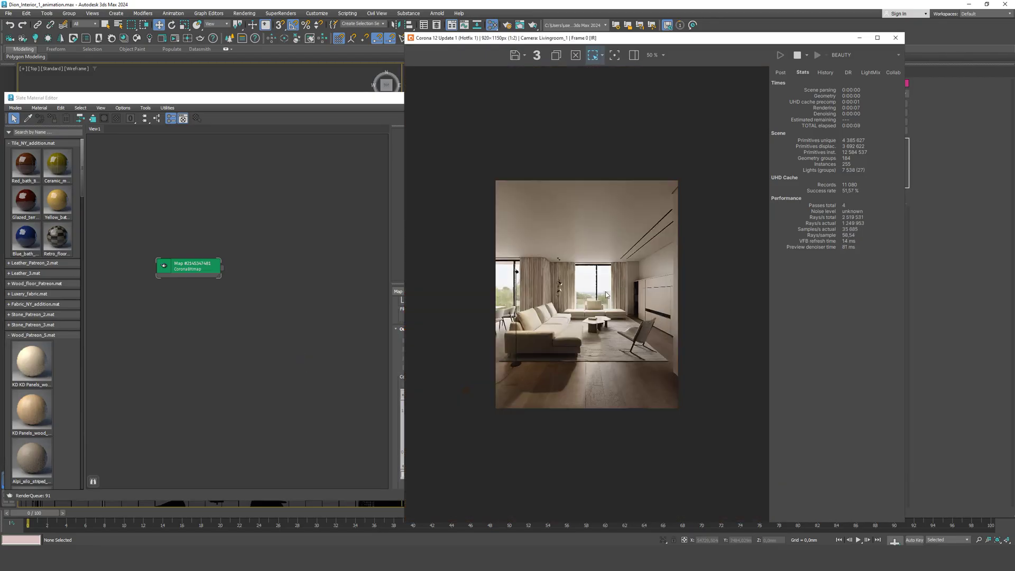
scroll(621, 285, "up", 3)
left_click(236, 369)
scroll(428, 381, "up", 3)
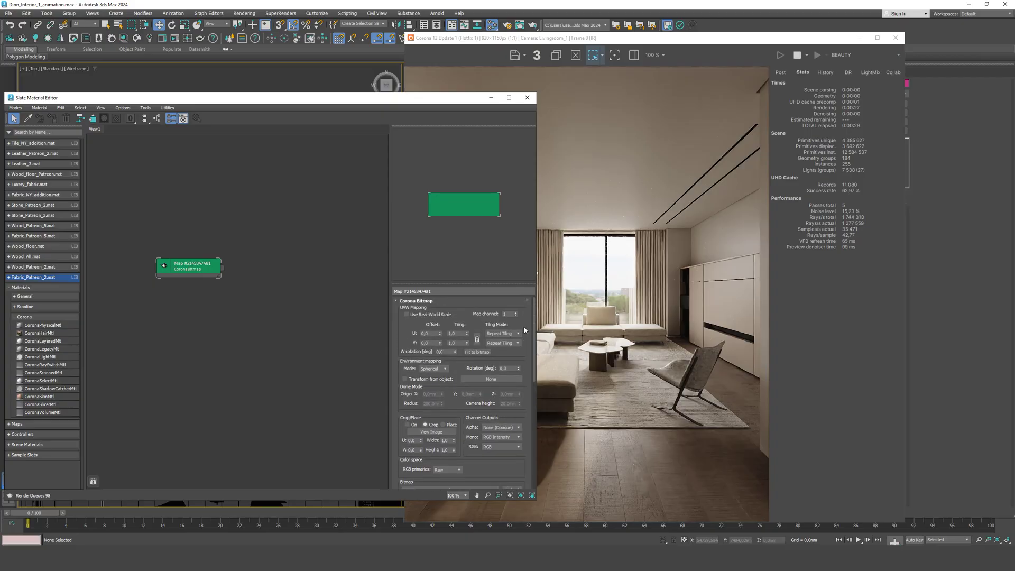
double_click(428, 400)
type("0,1")
key("Return")
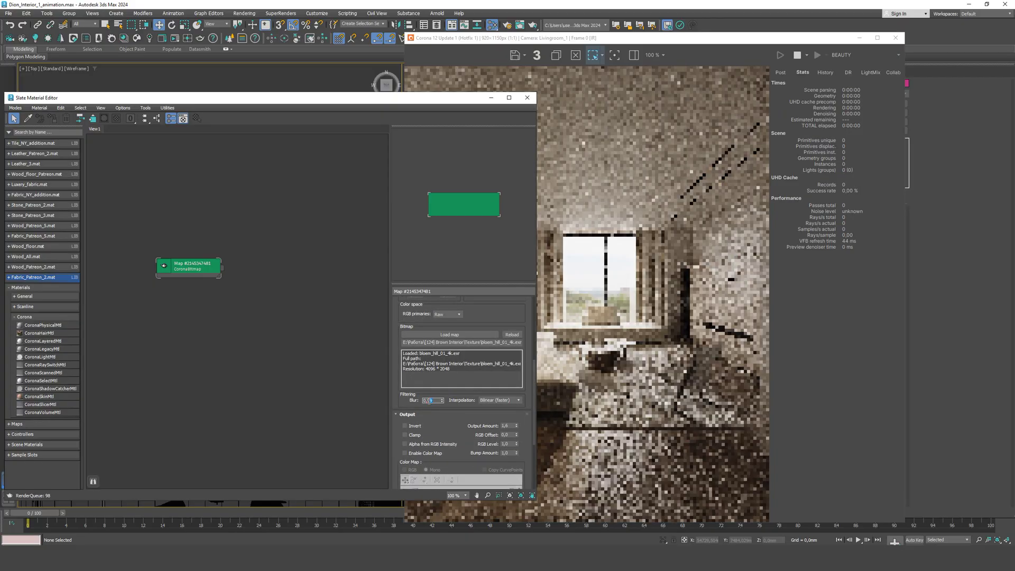
left_click(540, 346)
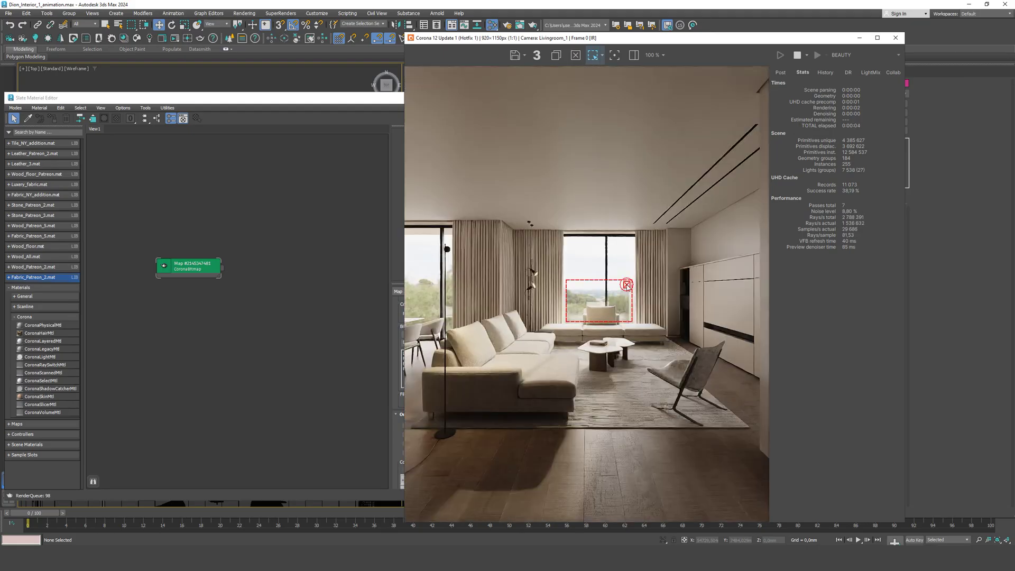
left_click_drag(620, 290, 463, 265)
left_click(470, 262)
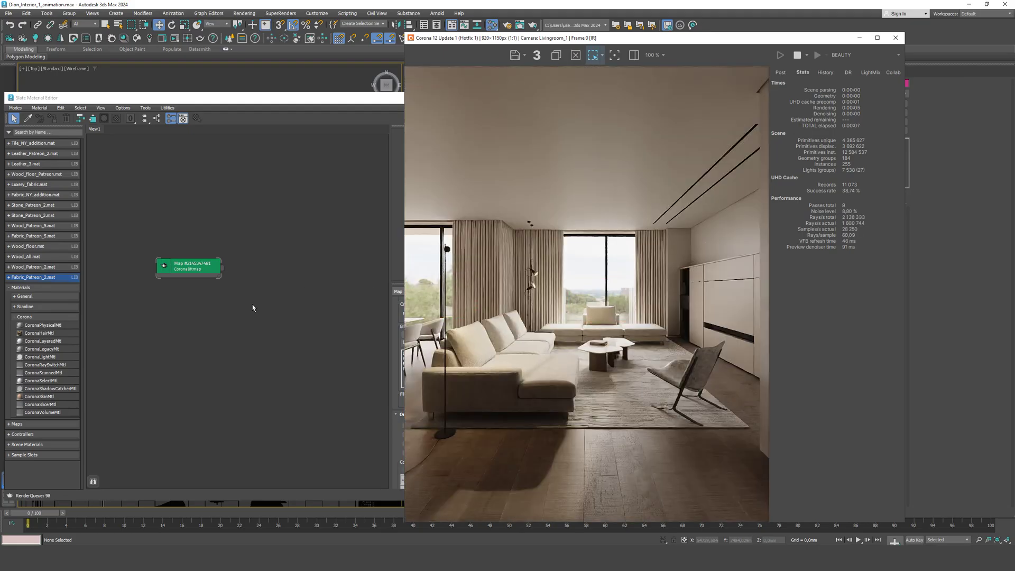
Connect a CoronaColorCorrect map after the background bitmap and assign its output as the refractions override in Render Setup
left_click(48, 328)
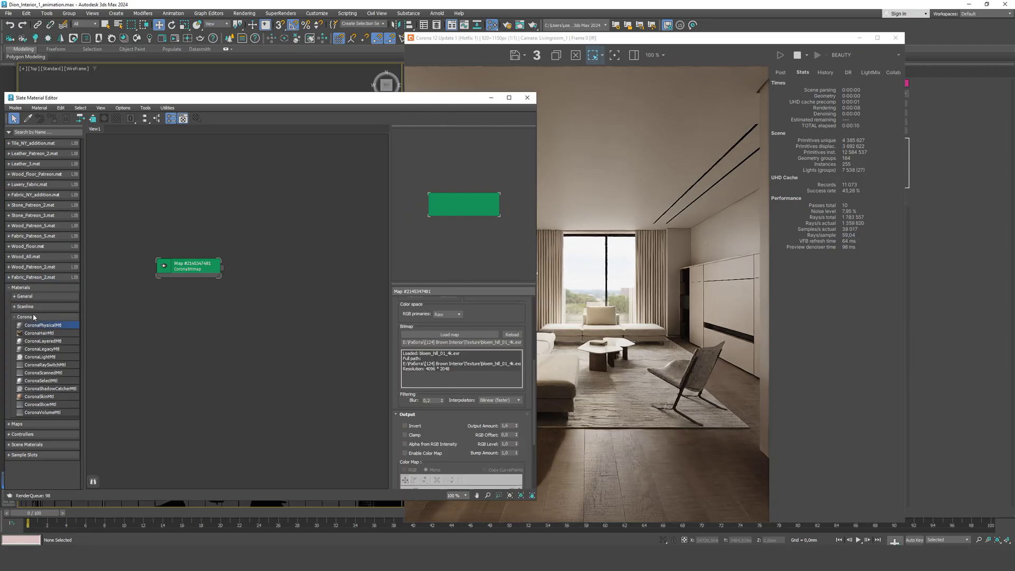
left_click(25, 298)
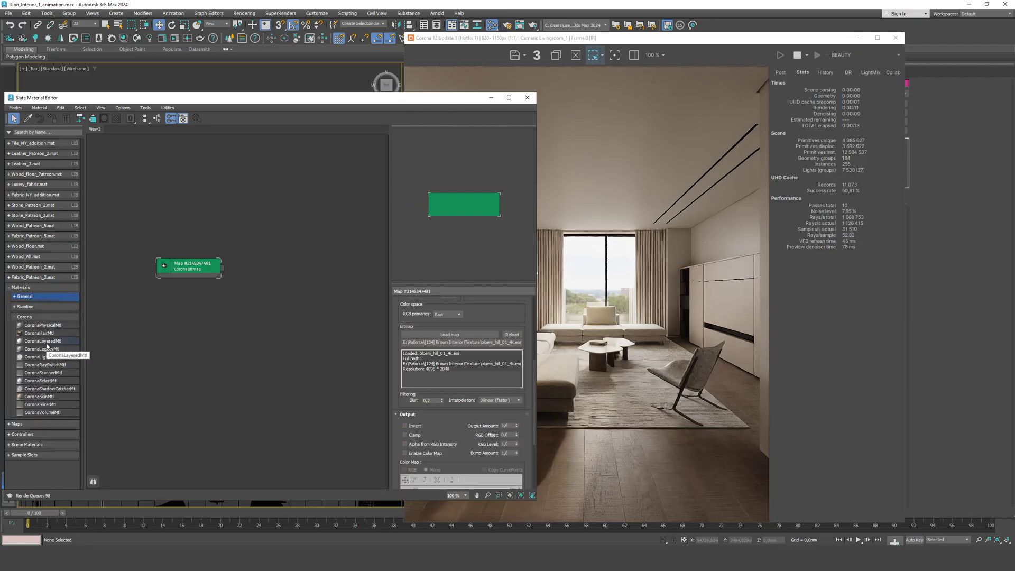
left_click(57, 423)
scroll(62, 453, "down", 1)
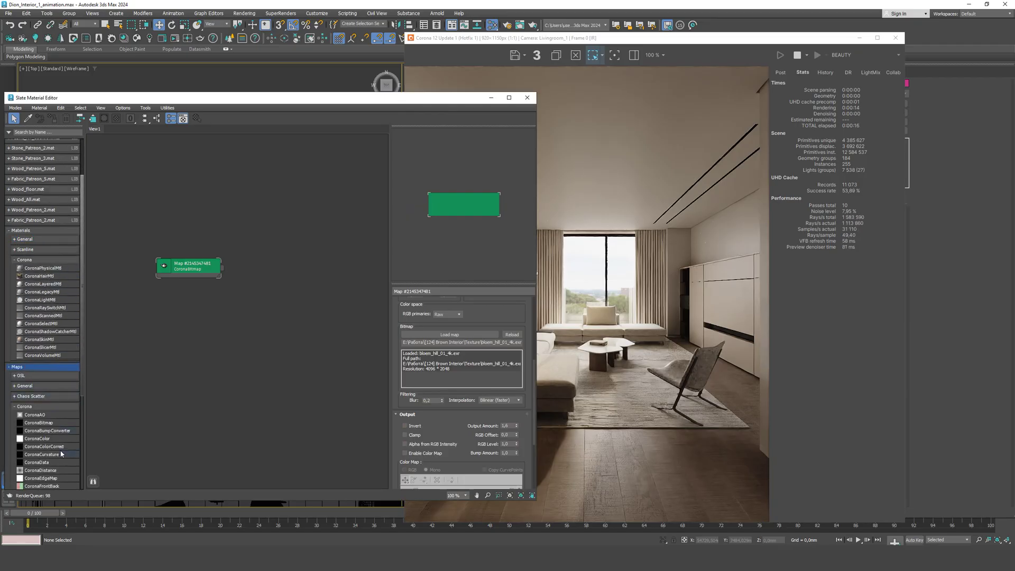
left_click_drag(56, 448, 235, 262)
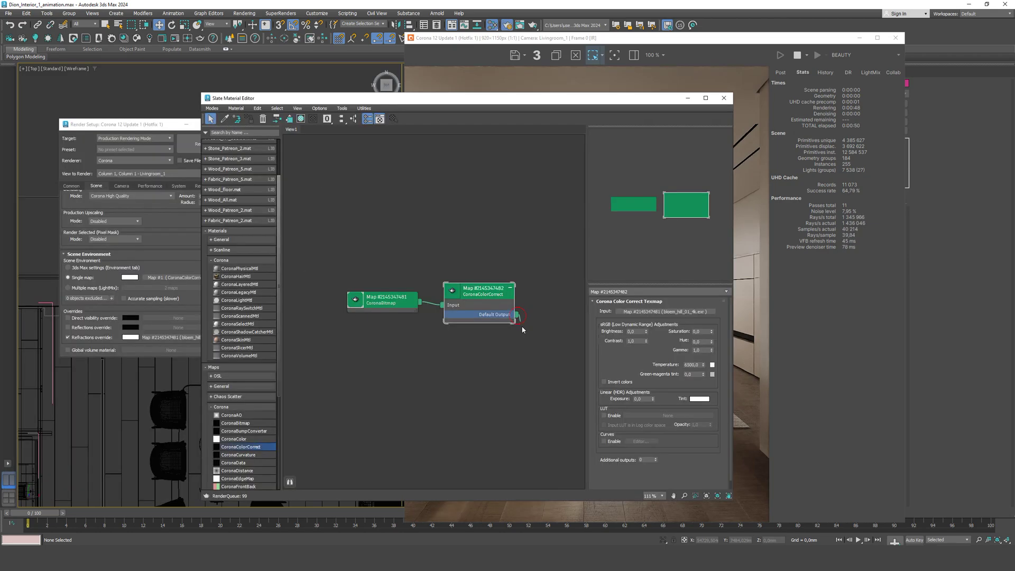
left_click_drag(515, 314, 133, 270)
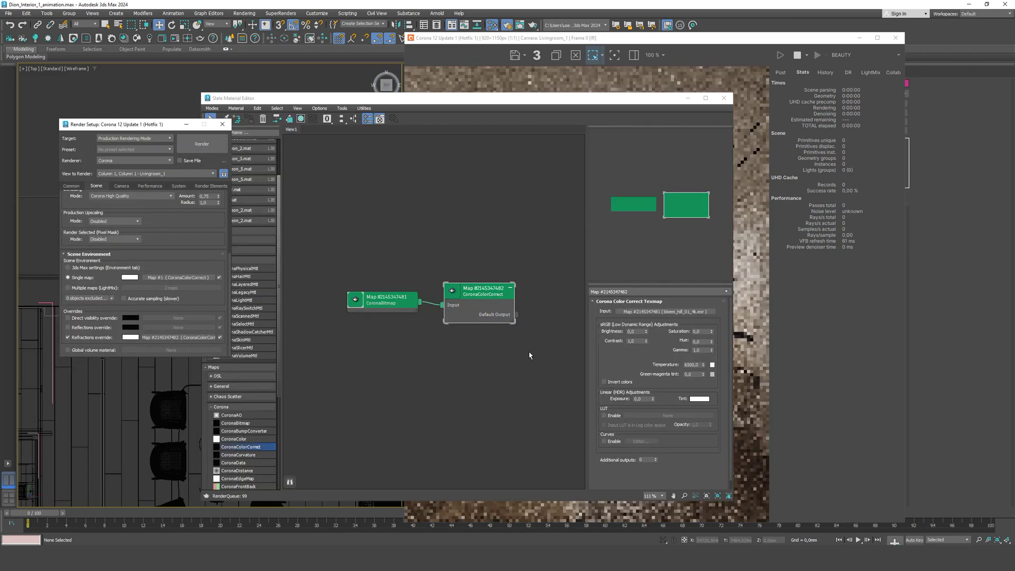
Set the CoronaColorCorrect map's saturation to -0,05 and check the window background in a render region
left_click_drag(503, 106, 325, 103)
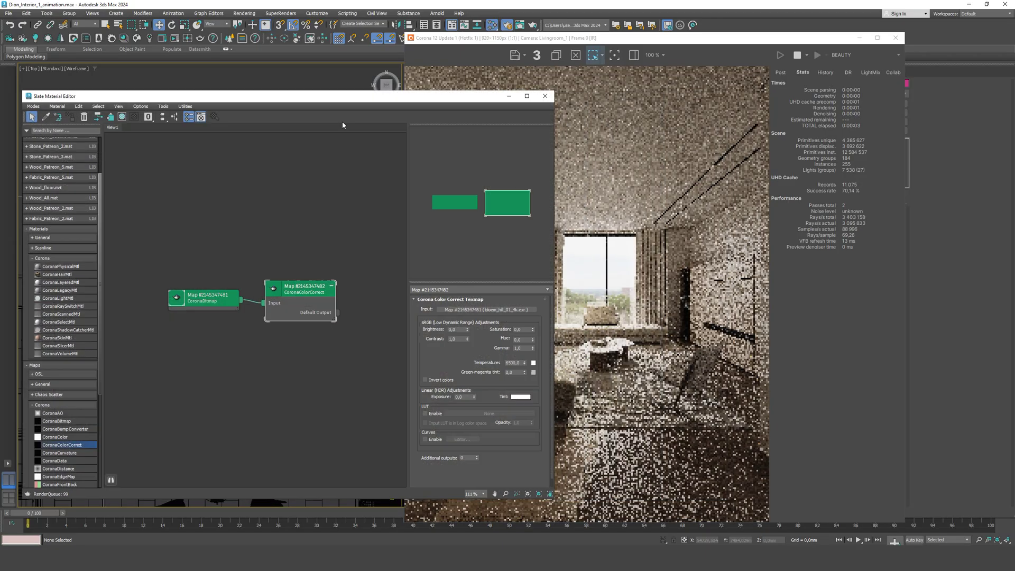
left_click(531, 331)
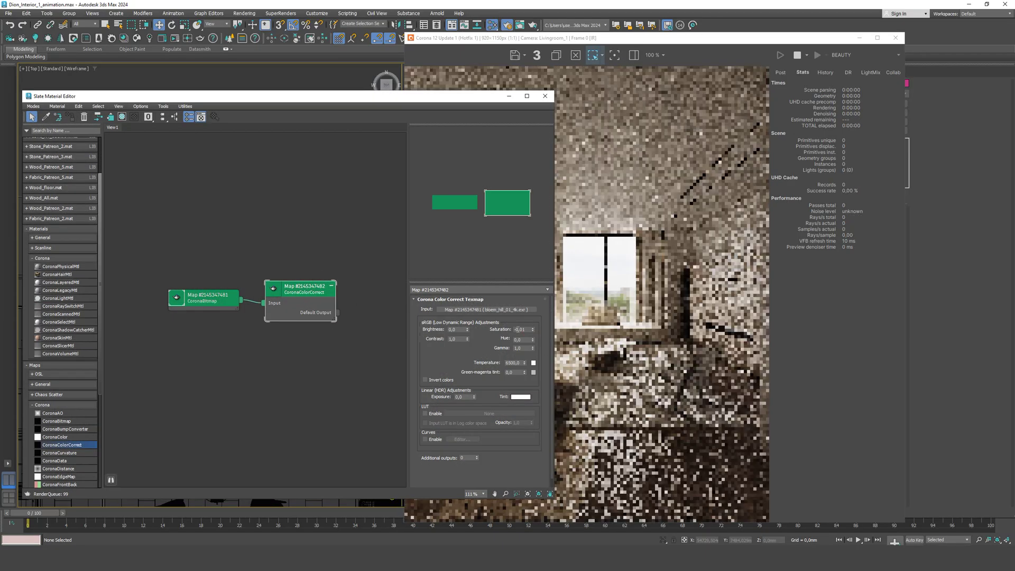
left_click(525, 330)
key("BackSpace")
type("5")
key("Return")
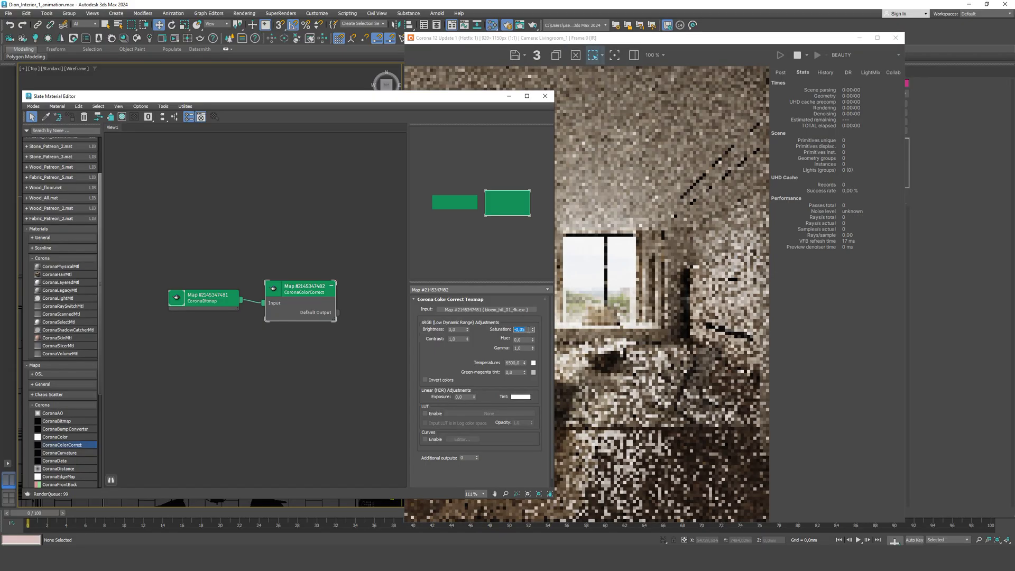
left_click(623, 325)
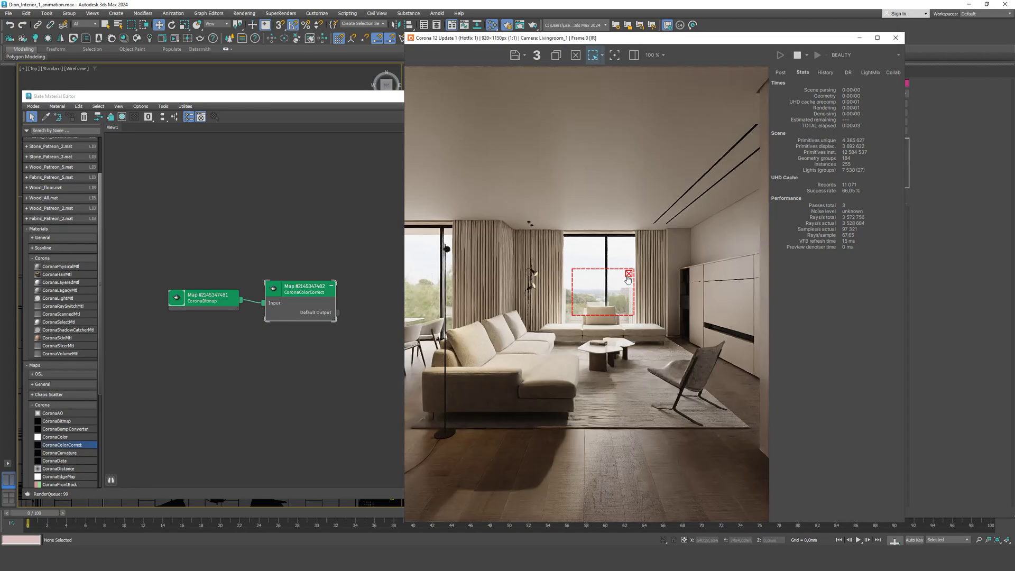
Set the CoronaColorCorrect map's saturation to -0,1 and gamma to 1,2, checking the window background in the interactive render
left_click(331, 366)
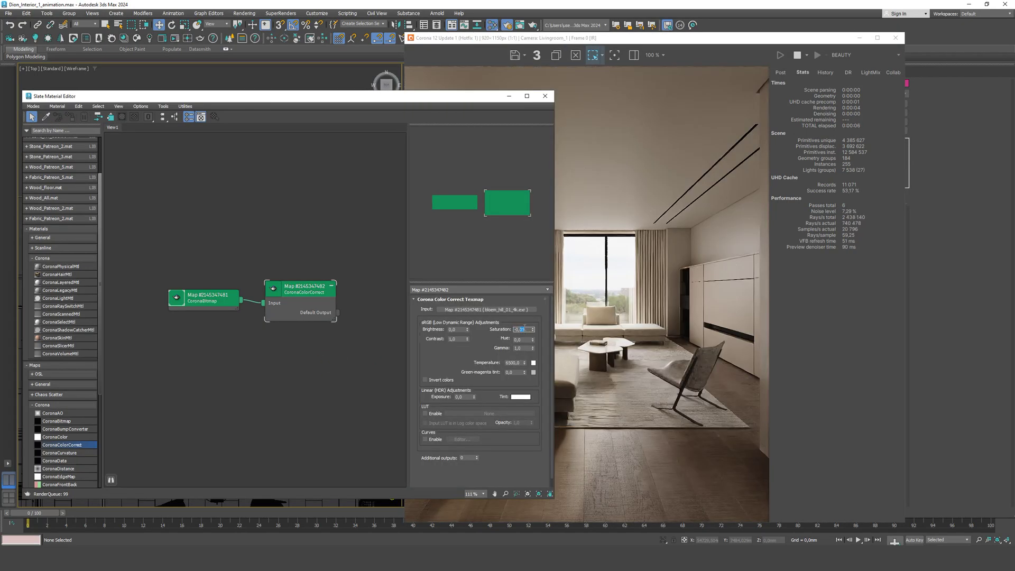
type("-0,1")
key("Return")
double_click(521, 347)
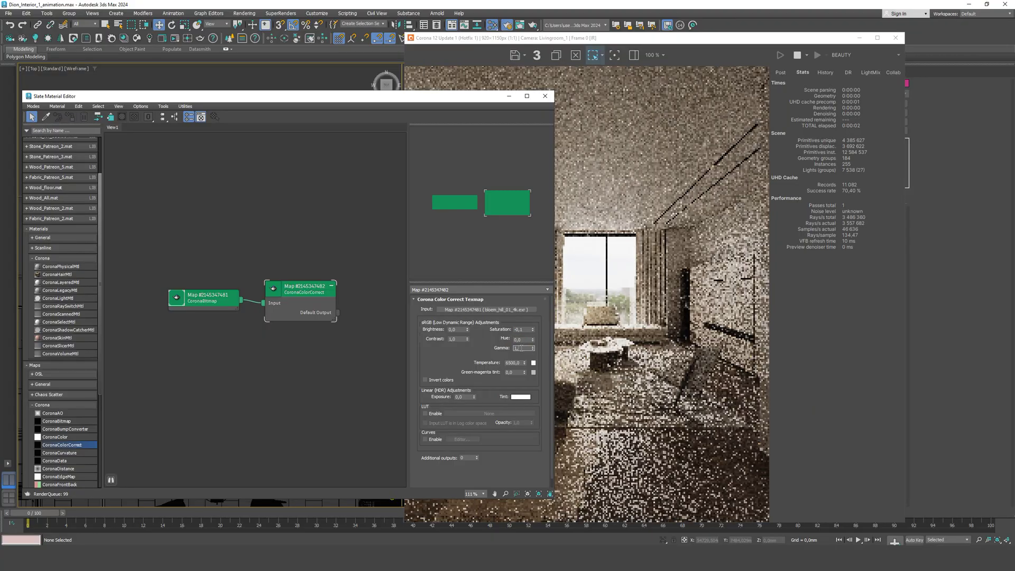
left_click(638, 278)
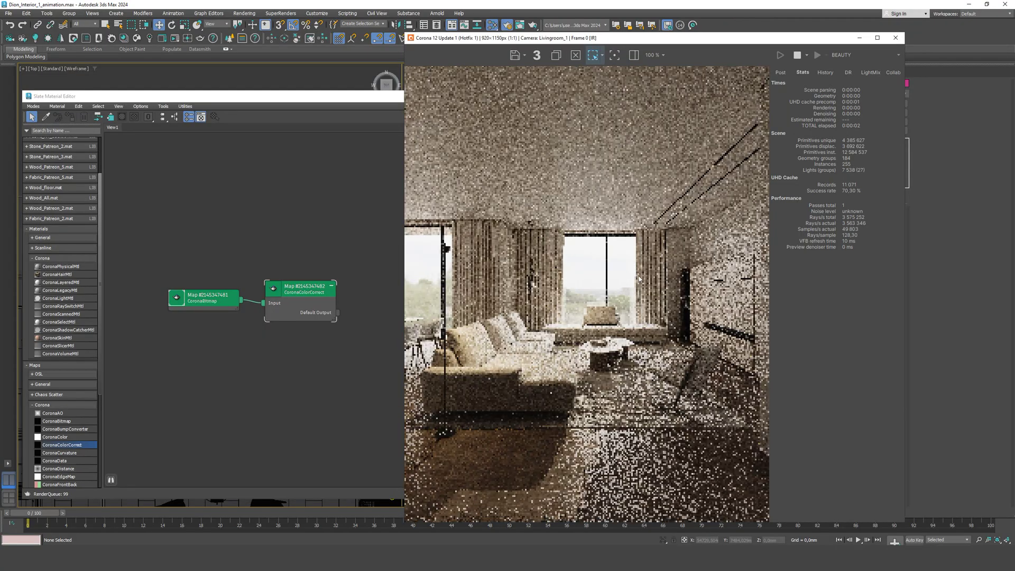
left_click(378, 394)
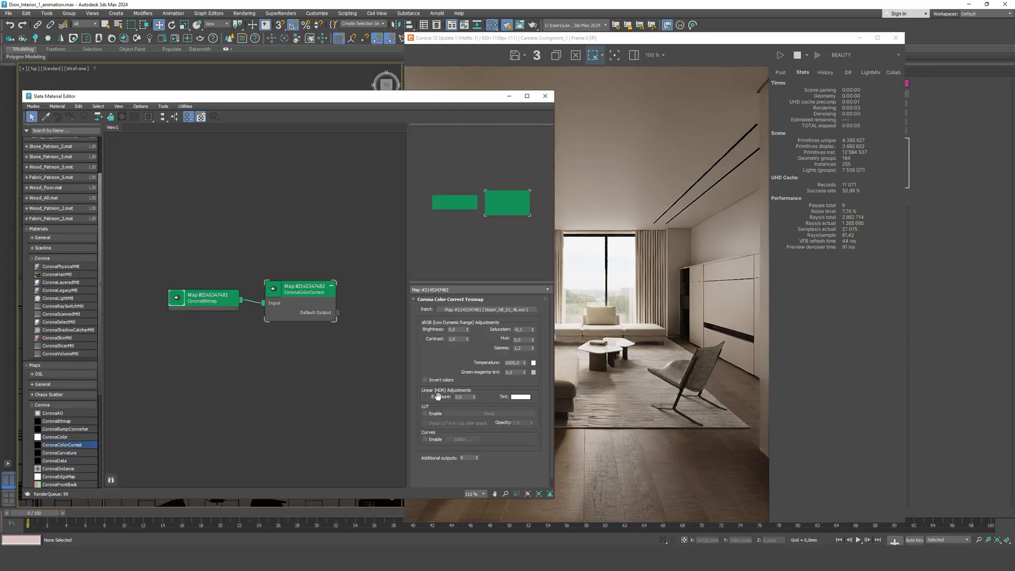
Try a contrast of 1,5 on the CoronaColorCorrect map and check the window background in a render region
double_click(458, 339)
type("1,5")
key("Return")
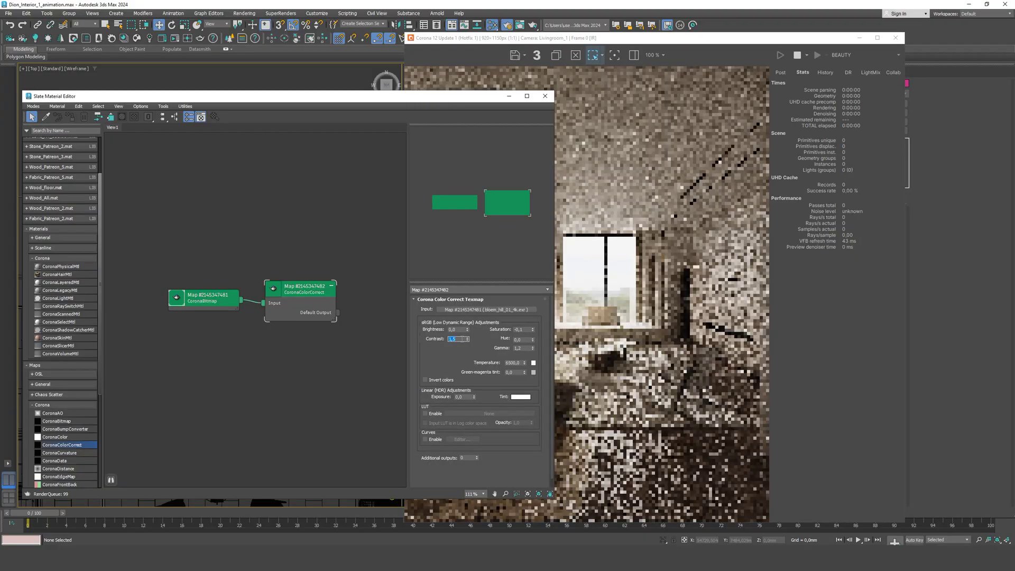
left_click(634, 290)
left_click_drag(631, 313, 518, 323)
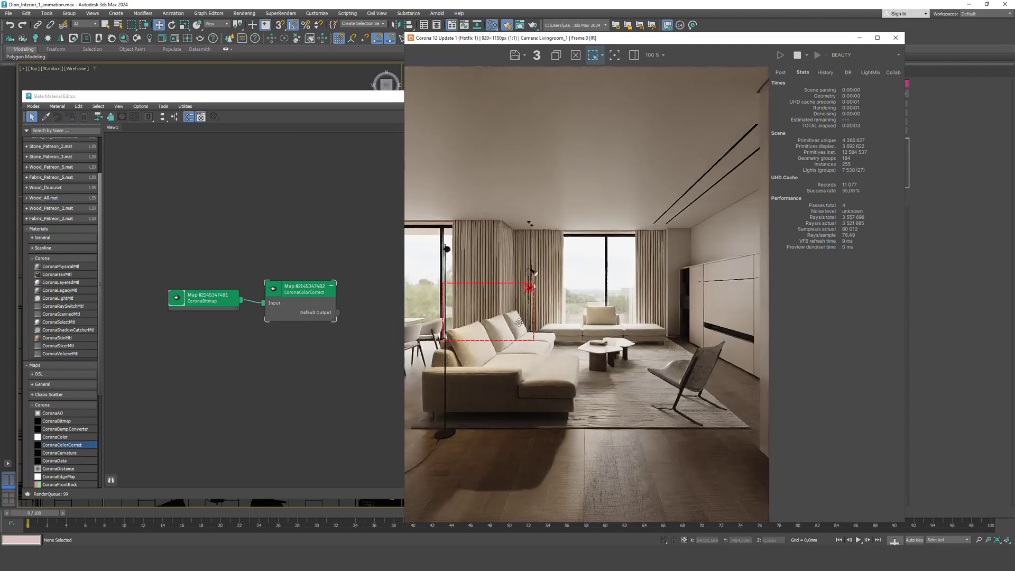
Set the CoronaColorCorrect map's gamma to 0,99 and check the window background in a render region
double_click(519, 347)
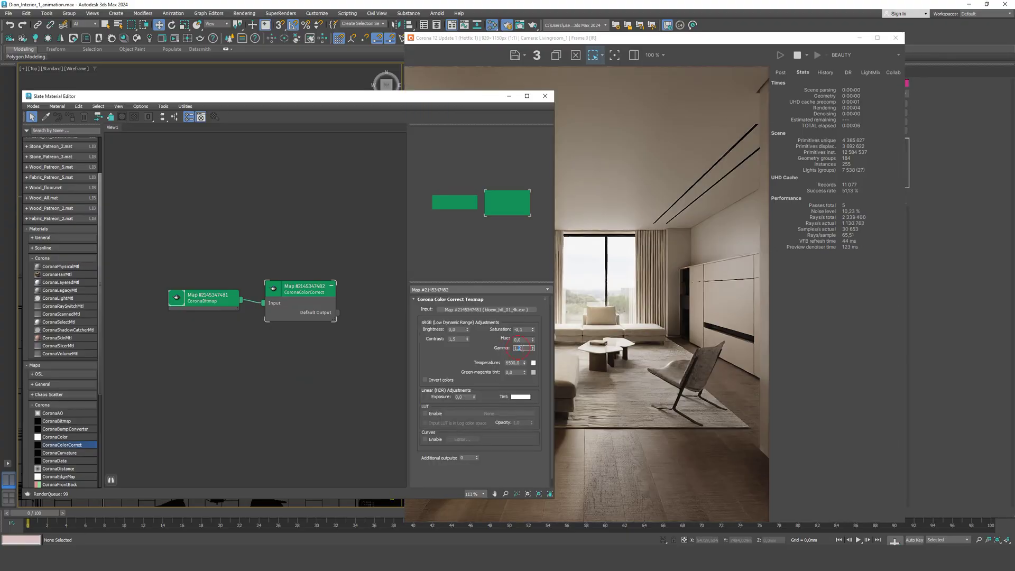
type("0,99")
key("Return")
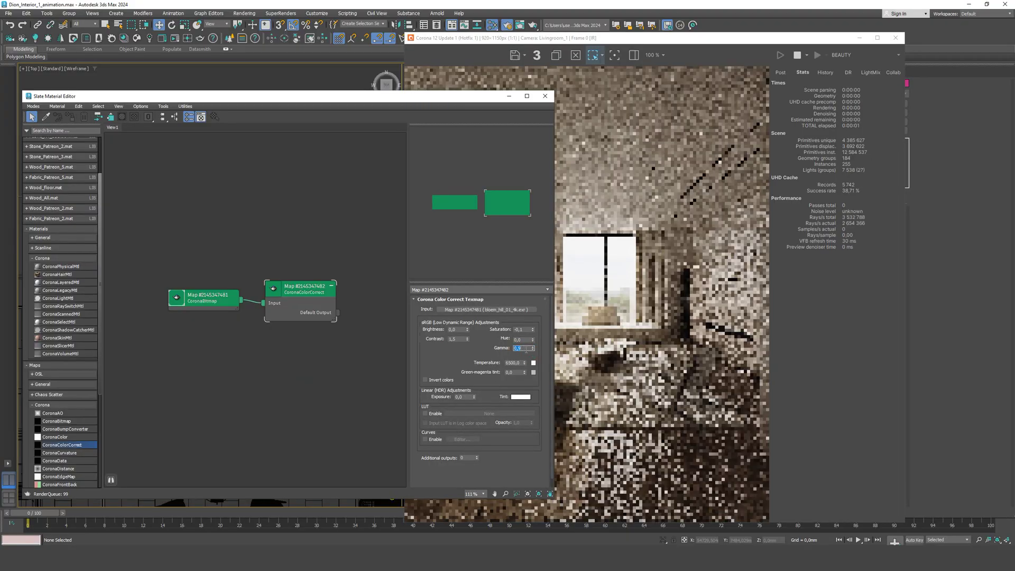
left_click(631, 318)
left_click_drag(498, 289, 408, 324)
left_click(491, 288)
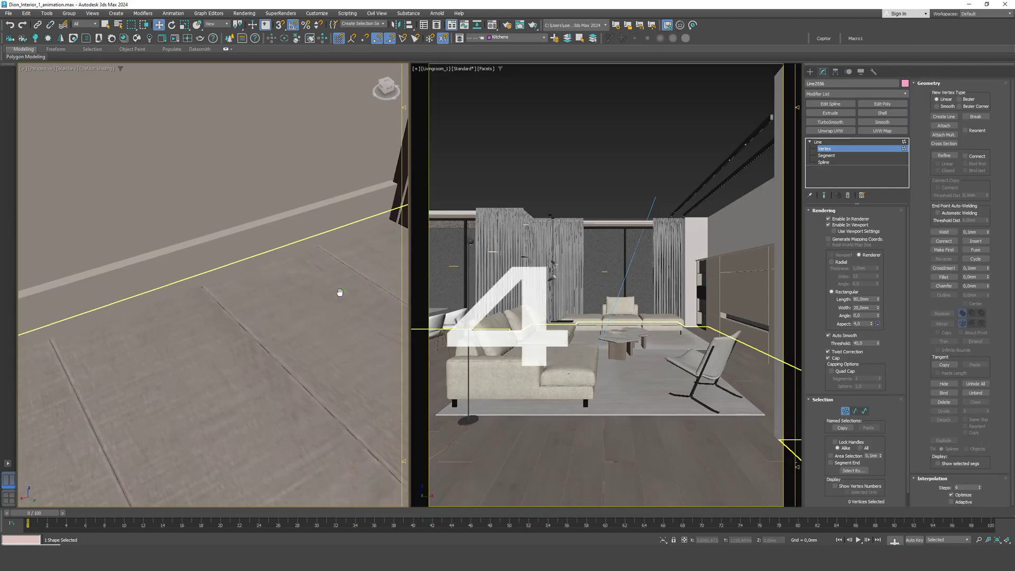
Select the skirting line's vertex at the wall corner and inspect how it meets the adjoining panel
middle_click_drag(340, 292, 265, 335)
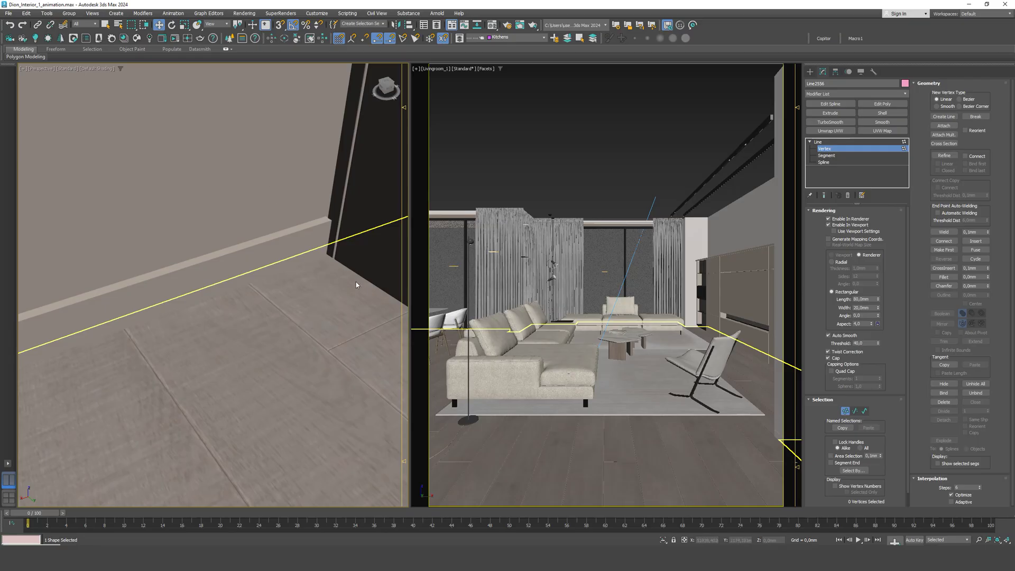
left_click_drag(357, 286, 277, 166)
middle_click_drag(316, 214, 234, 213)
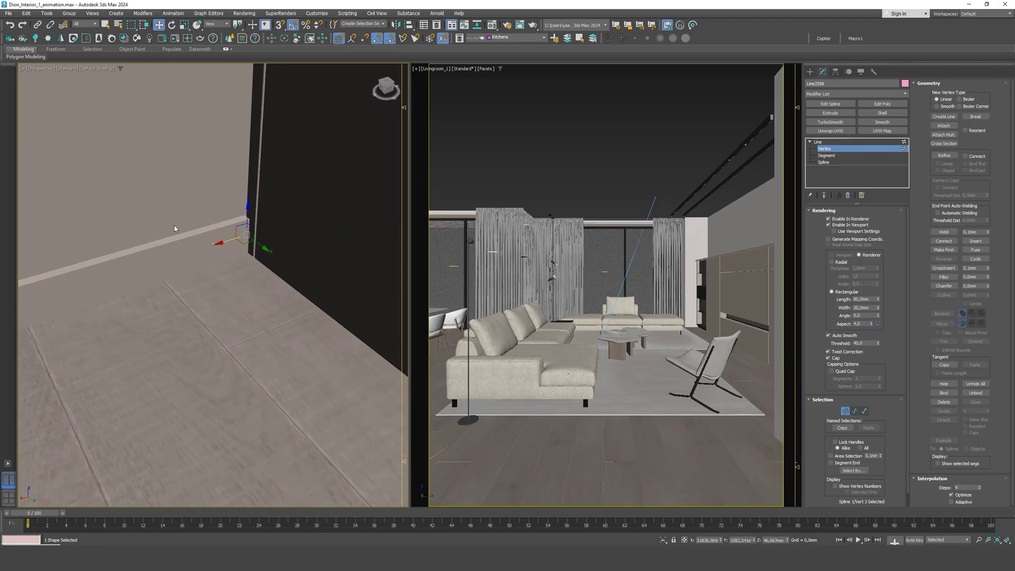
middle_click_drag(380, 112, 229, 251, "alt")
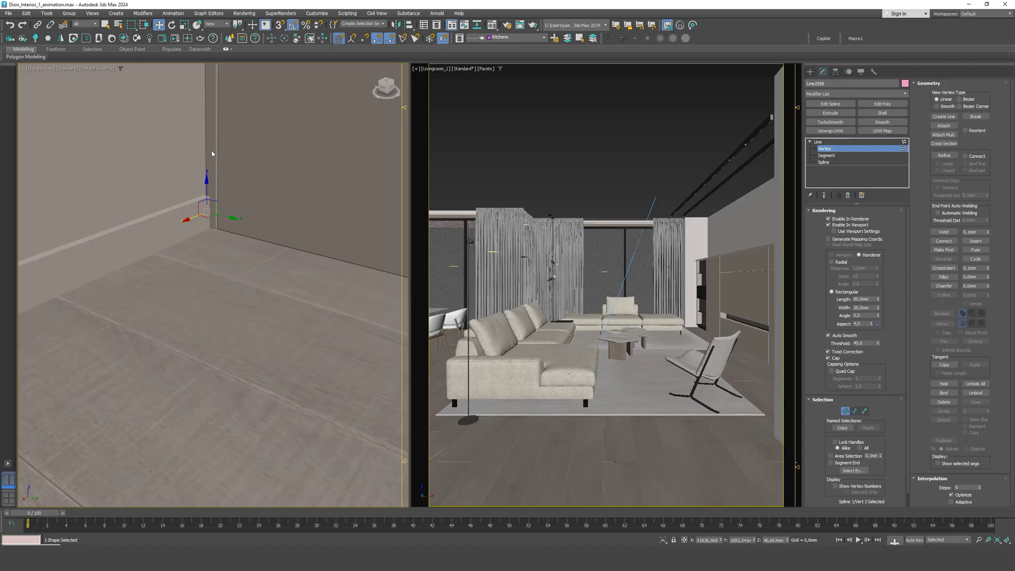
middle_click_drag(220, 204, 244, 210)
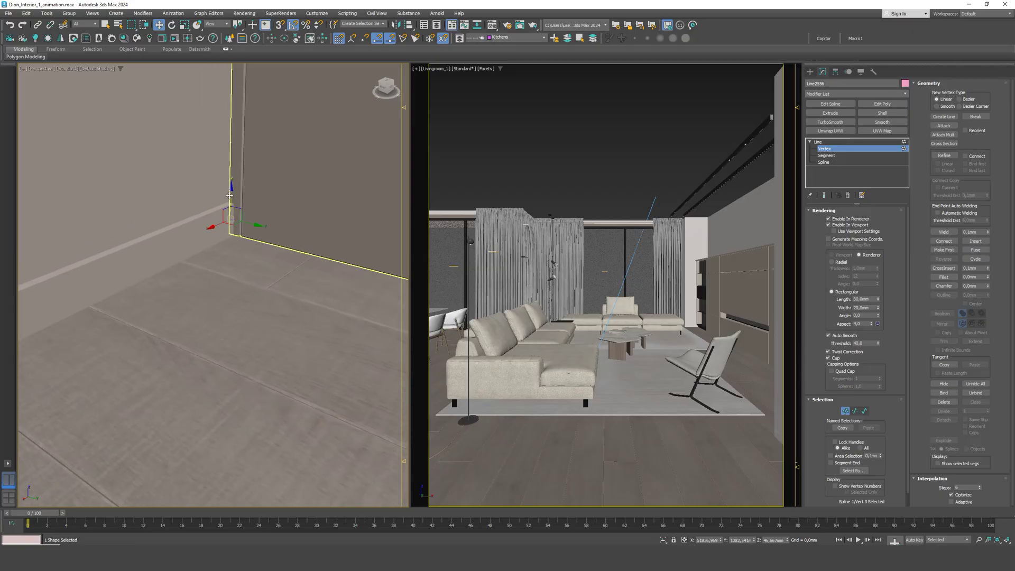
middle_click_drag(242, 278, 196, 252, "alt")
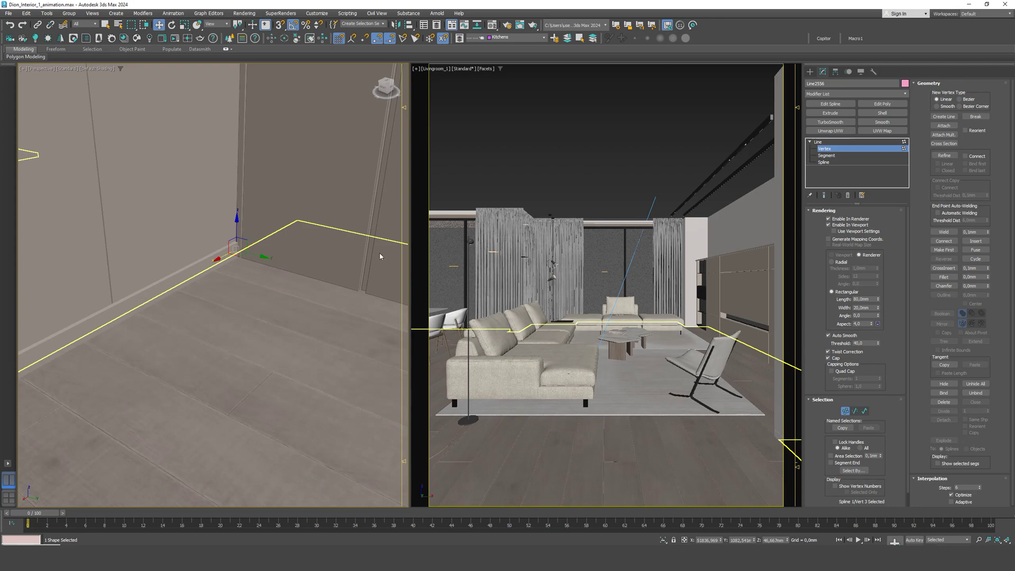
middle_click_drag(339, 297, 211, 257, "alt")
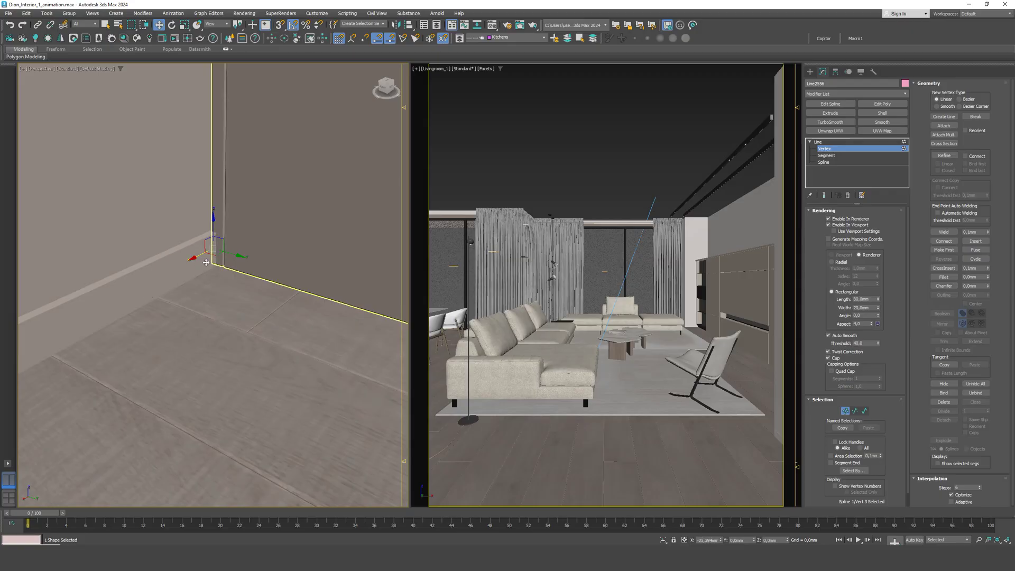
Pull the skirting line's corner vertex off the wall corner and put it back in place using snapping
left_click_drag(206, 262, 191, 278)
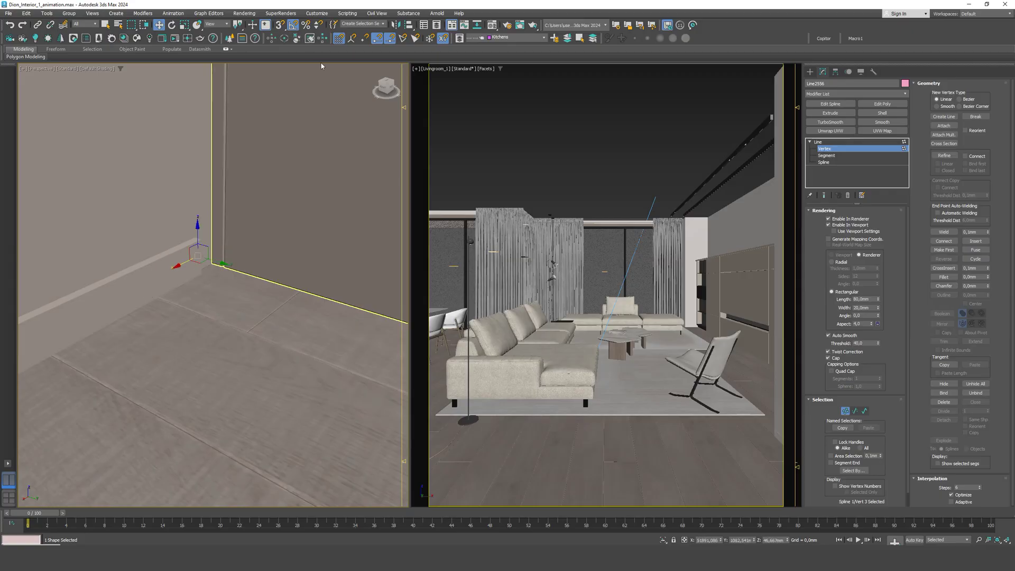
left_click(279, 25)
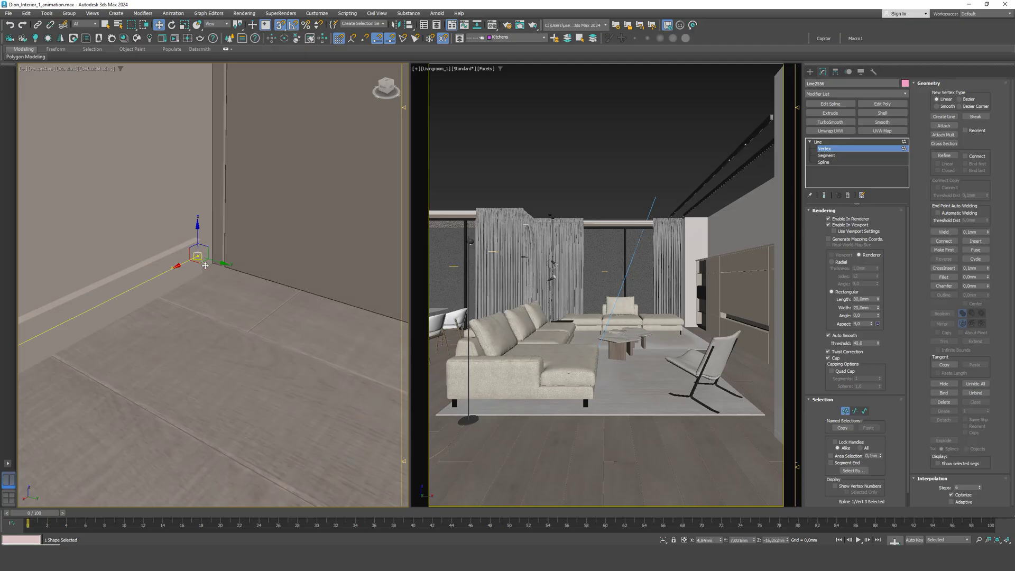
left_click_drag(205, 266, 214, 253)
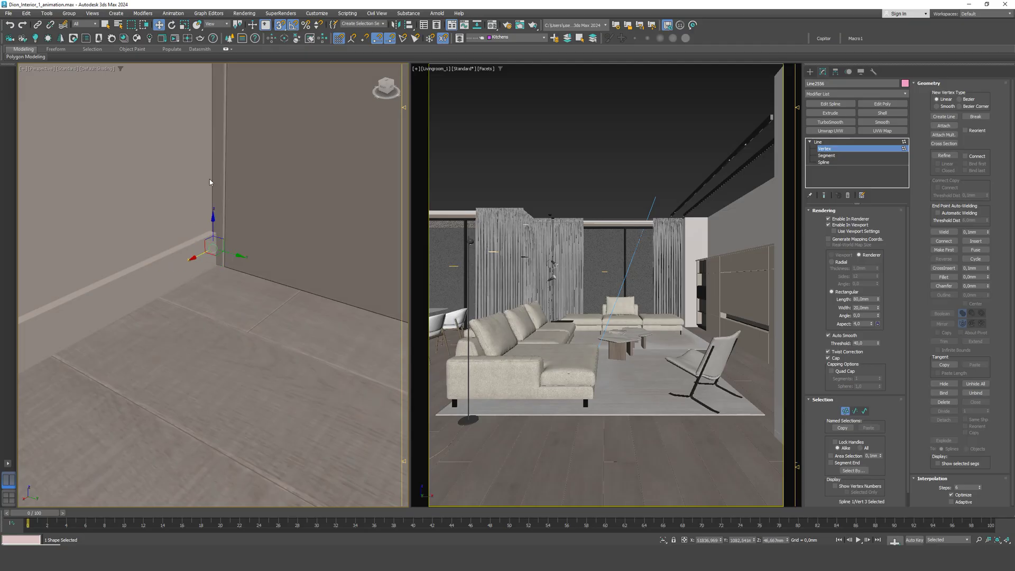
left_click(282, 24)
Examine the skirting along the wall, from the adjusted corner to the outer corner near the sofa
scroll(307, 319, "down", 5)
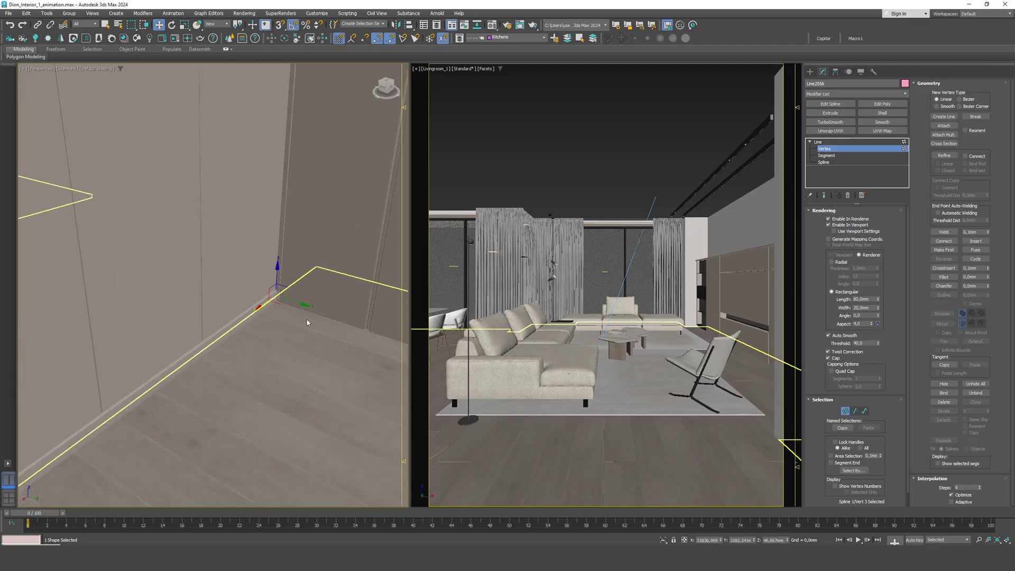
scroll(306, 321, "down", 3)
scroll(290, 302, "down", 4)
middle_click_drag(290, 302, 346, 201)
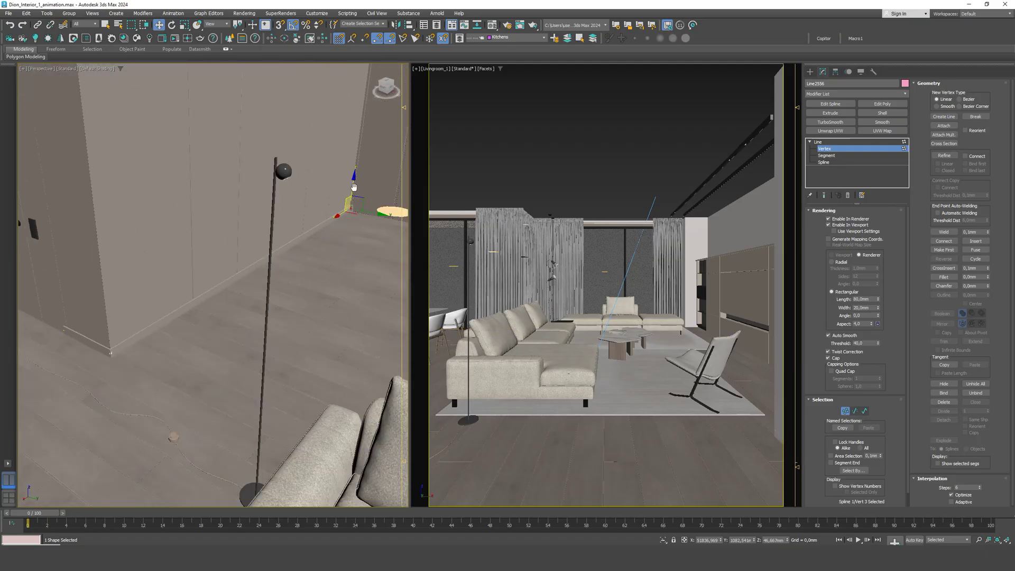
scroll(122, 366, "up", 5)
middle_click_drag(258, 267, 368, 312)
scroll(284, 373, "up", 2)
scroll(256, 382, "down", 2)
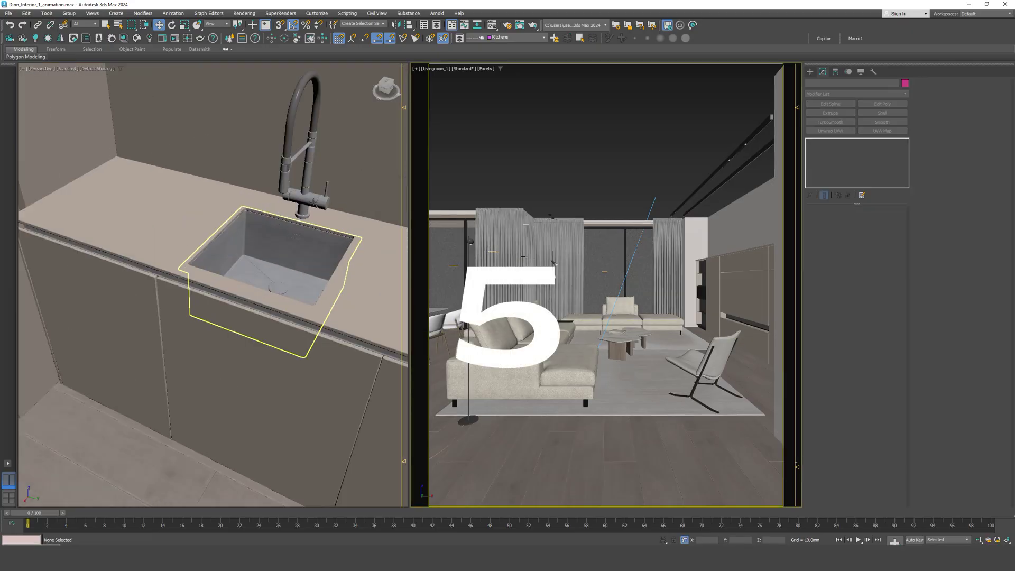
Select the kitchen faucet behind the sink for editing
scroll(228, 135, "up", 5)
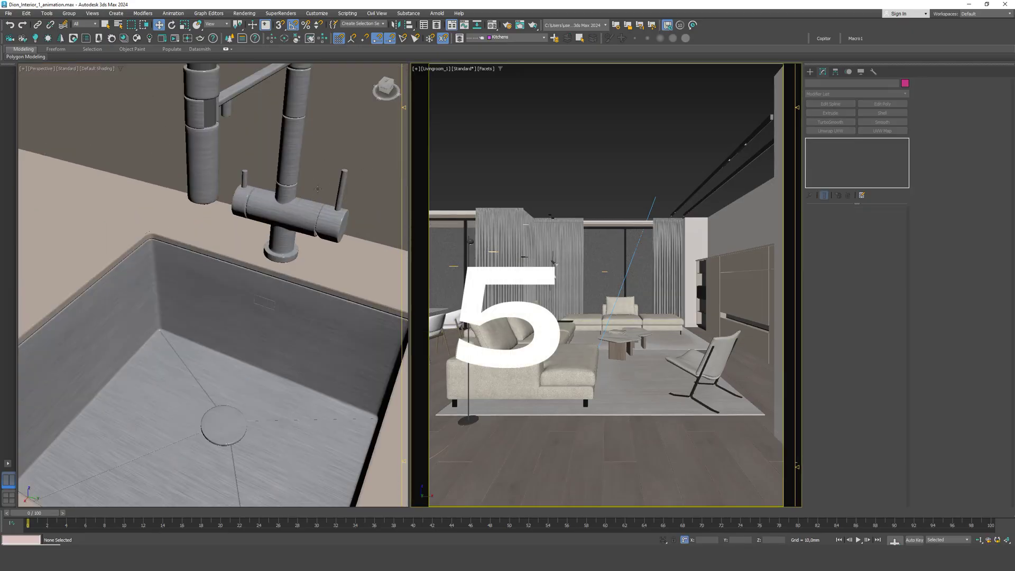
scroll(174, 188, "down", 3)
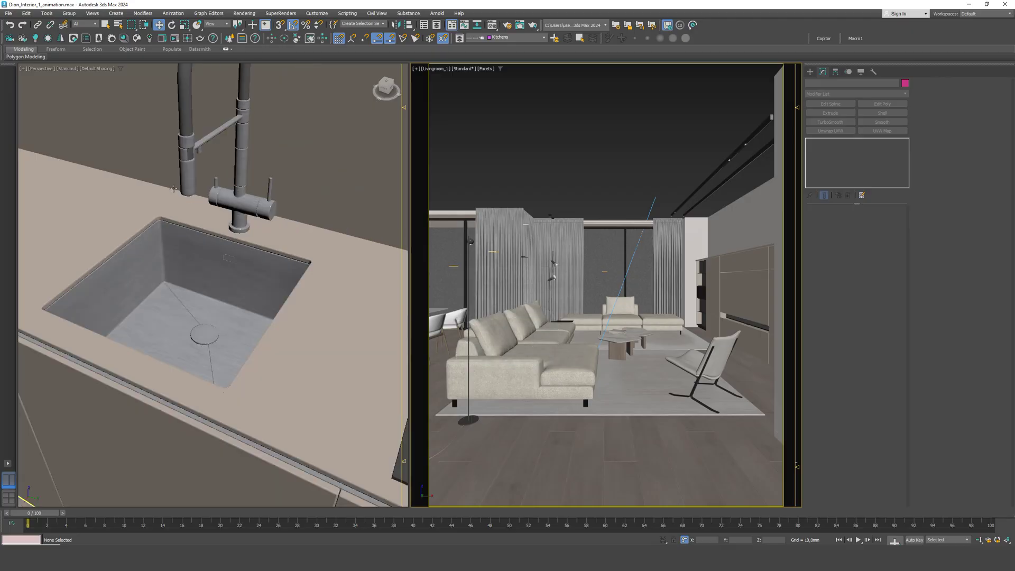
left_click(322, 259)
middle_click_drag(322, 260, 321, 190, "alt")
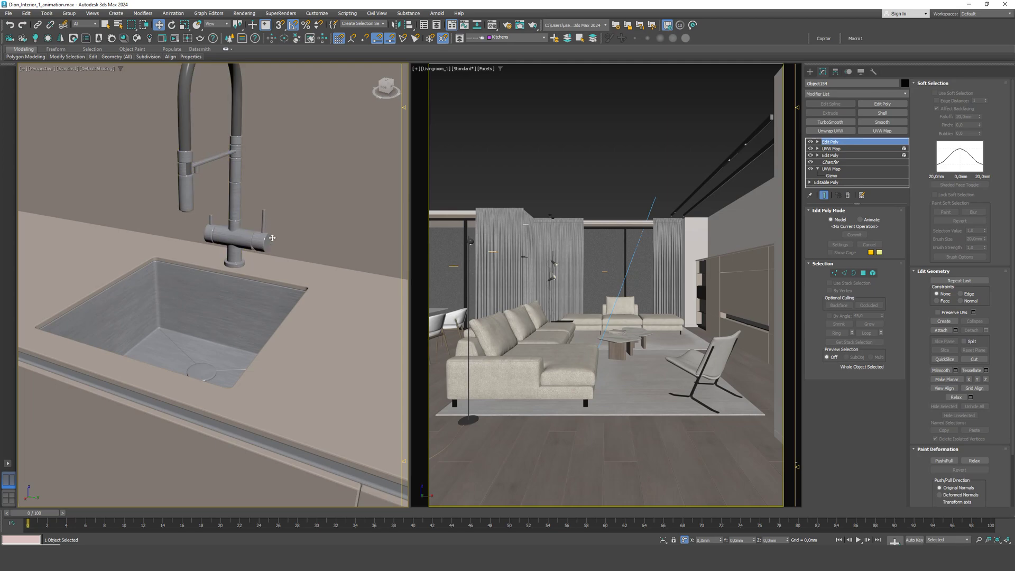
middle_click_drag(371, 85, 300, 181, "alt")
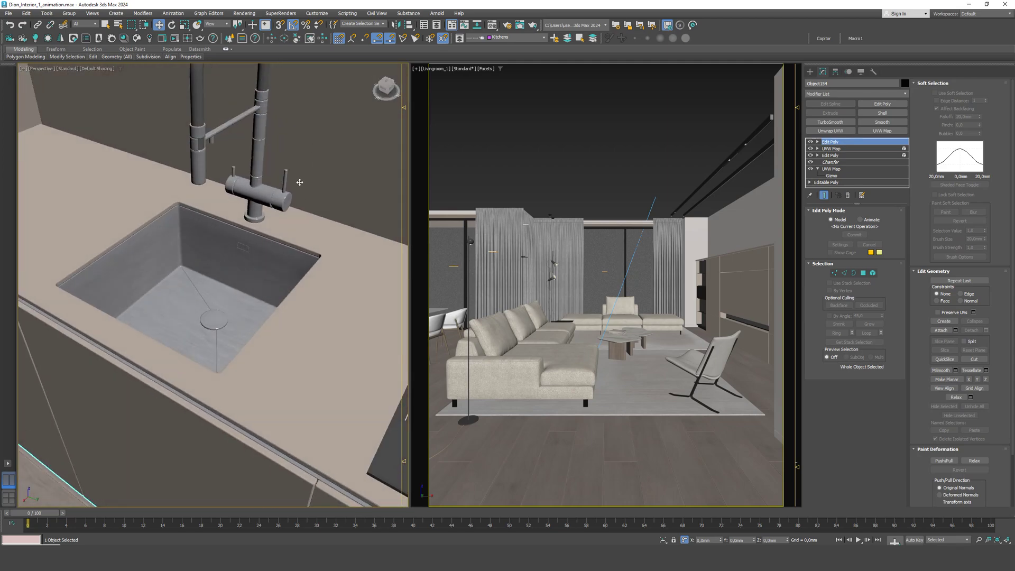
scroll(299, 181, "up", 2)
left_click(264, 206)
Select the faucet's side valve and lever as elements and try rotating them together
left_click(872, 220)
left_click(276, 212)
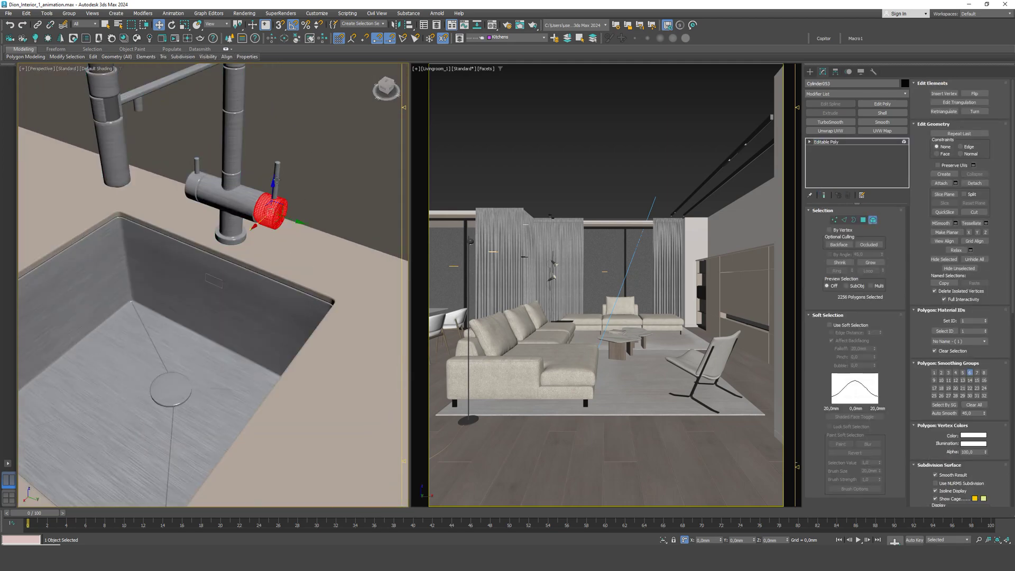
left_click(276, 180, "ctrl")
scroll(275, 179, "up", 4)
left_click(172, 25)
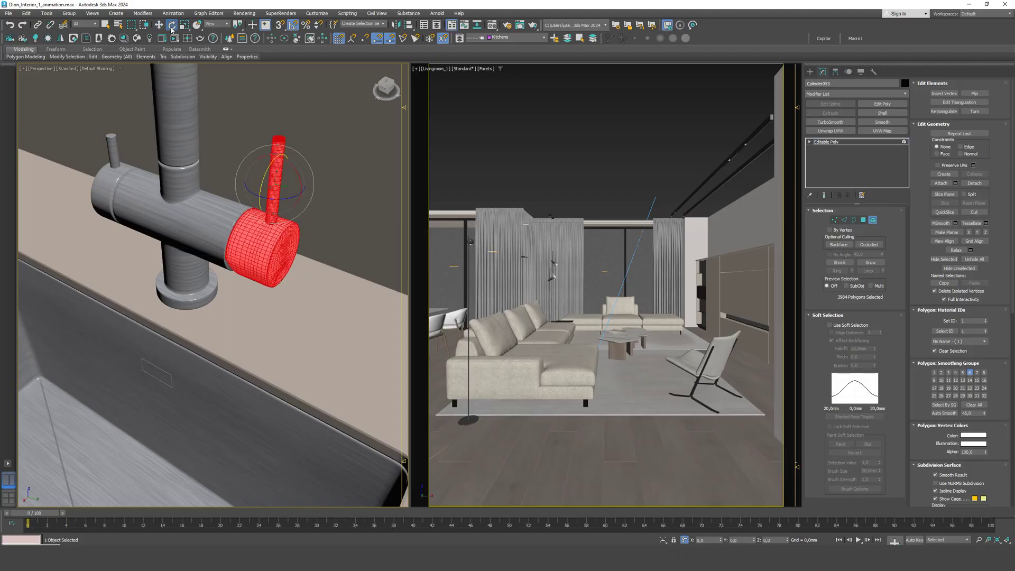
left_click_drag(281, 158, 288, 187)
right_click(287, 187)
left_click_drag(386, 87, 892, 80)
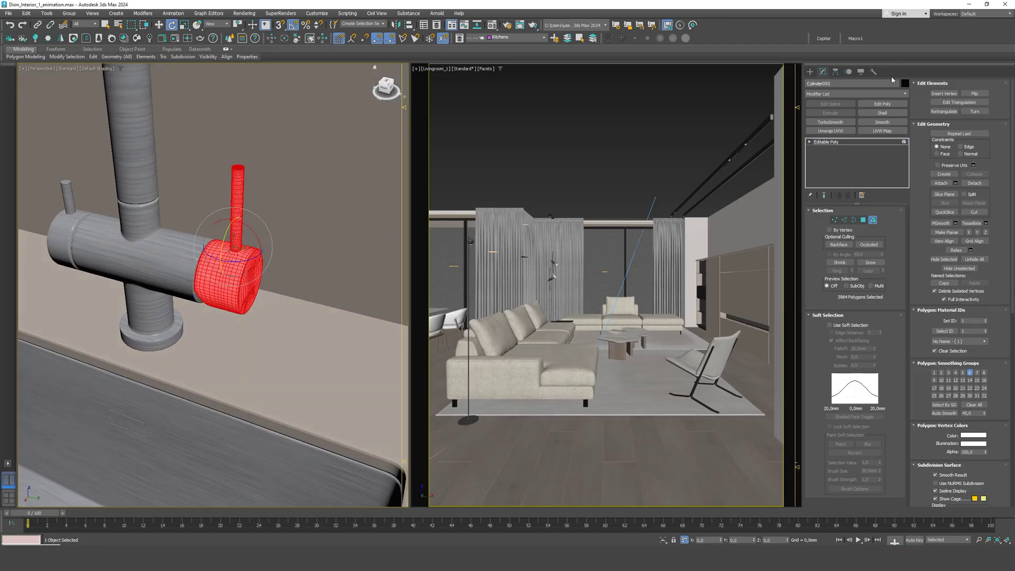
key("shift+z")
left_click(872, 220)
key("shift+z")
key("shift+z")
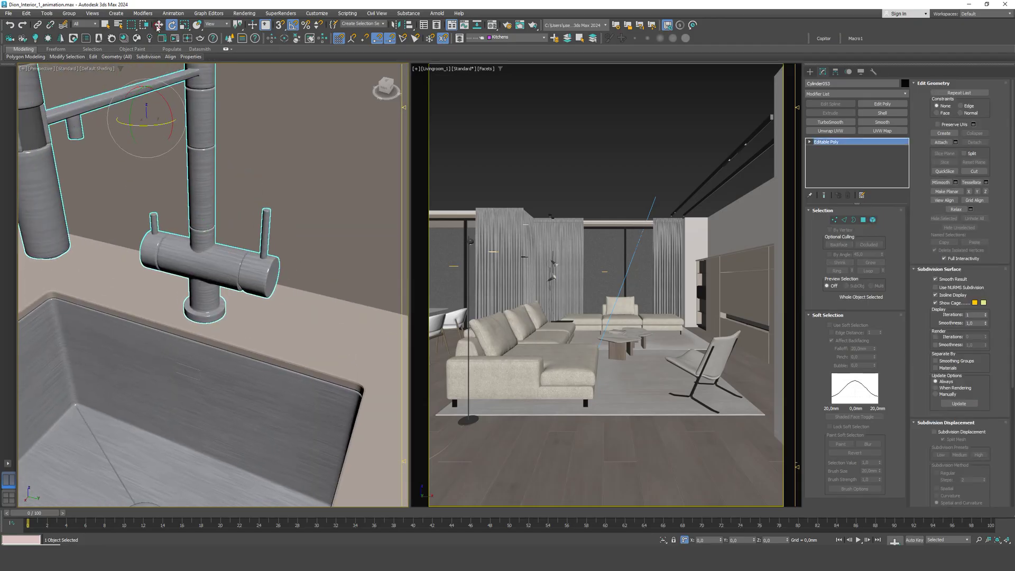
Move the whole faucet slightly closer to the sink on the countertop and clear the selection
left_click(157, 25)
left_click_drag(132, 123, 169, 89)
mouse_move(388, 84)
left_mouse_down()
mouse_move(394, 71)
mouse_move(390, 86)
left_mouse_up()
middle_click_drag(336, 152, 256, 207)
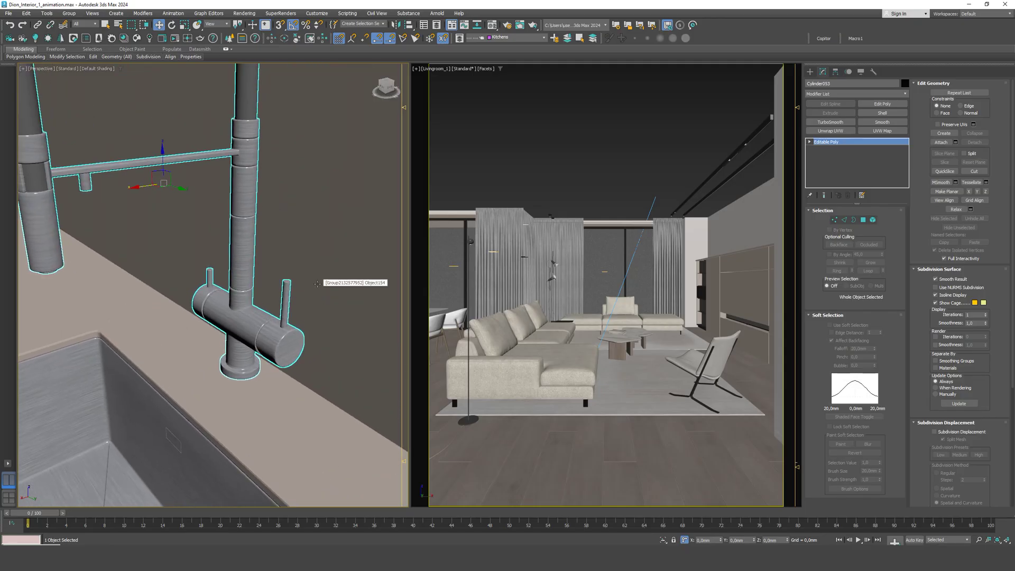
scroll(317, 283, "down", 4)
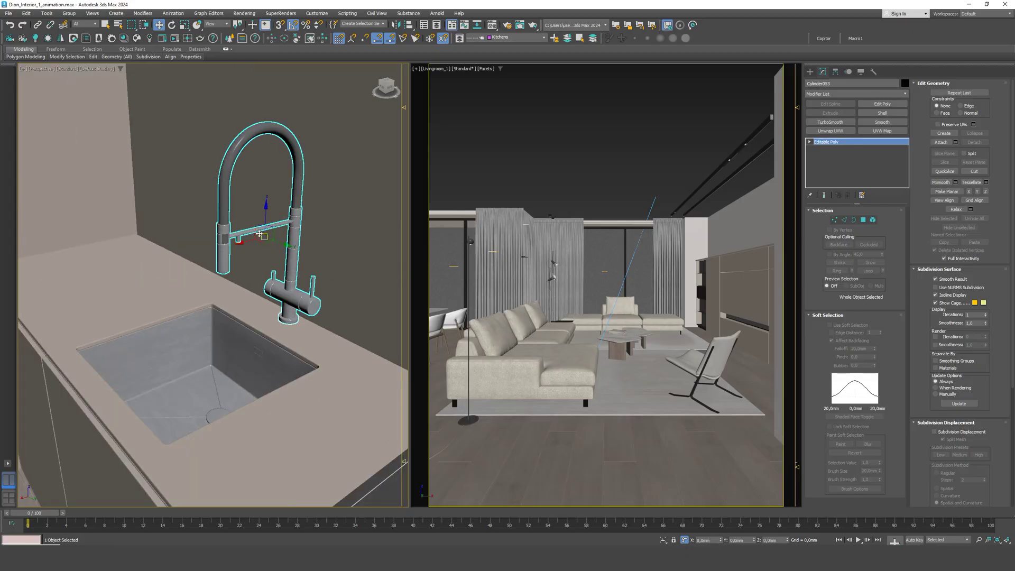
left_click_drag(234, 243, 230, 244)
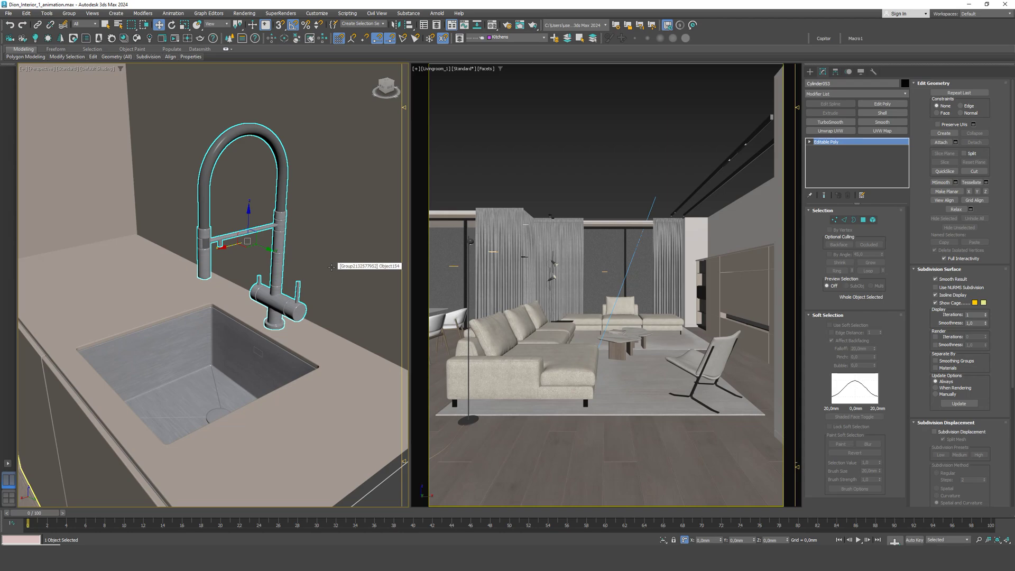
scroll(331, 267, "down", 3)
scroll(331, 266, "down", 3)
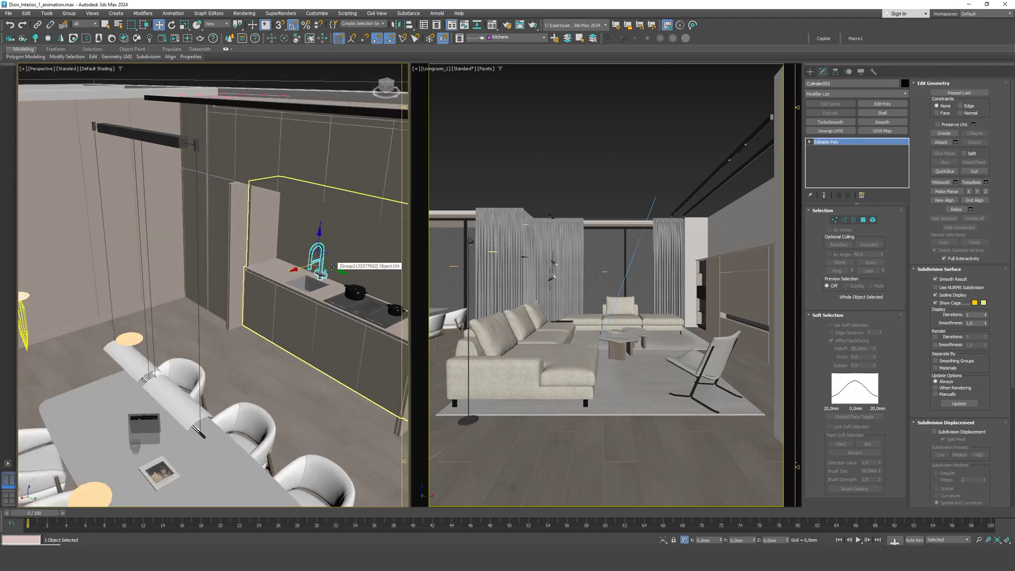
middle_click_drag(331, 267, 317, 311)
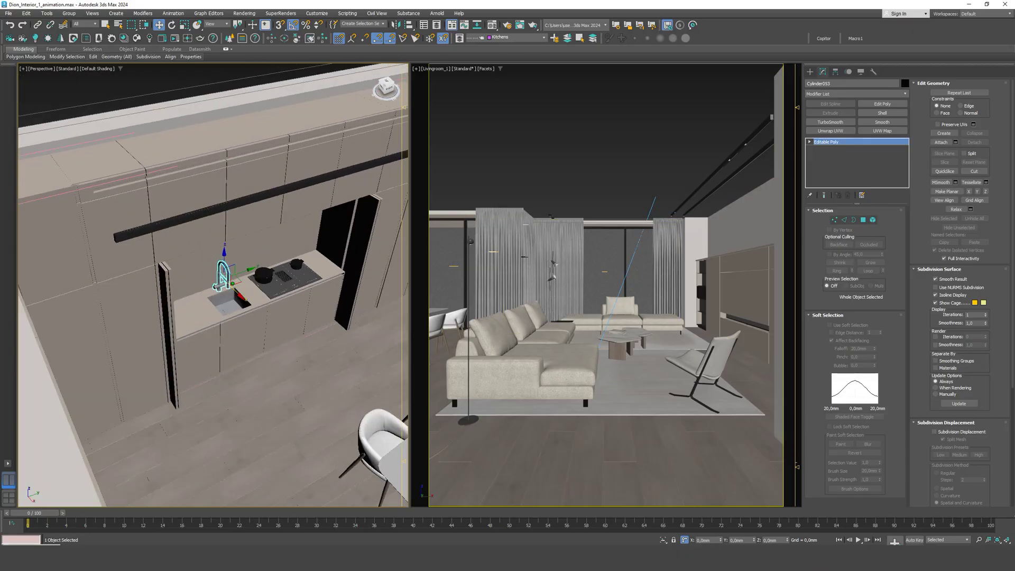
left_click(206, 90)
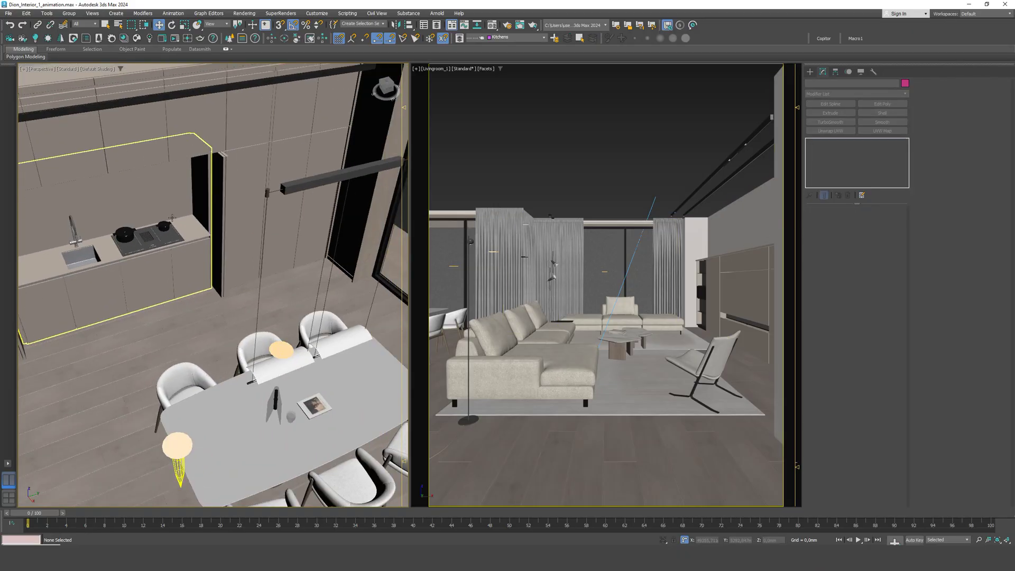